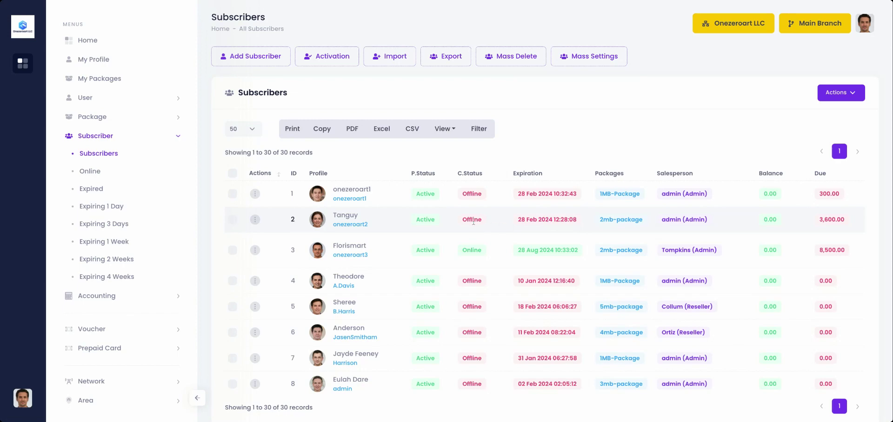
# Open the activation form for subscriber ID 2 from the subscriber list and close it without submitting.
pyautogui.doubleClick(467, 219)
pyautogui.click(448, 222)
pyautogui.click(255, 221)
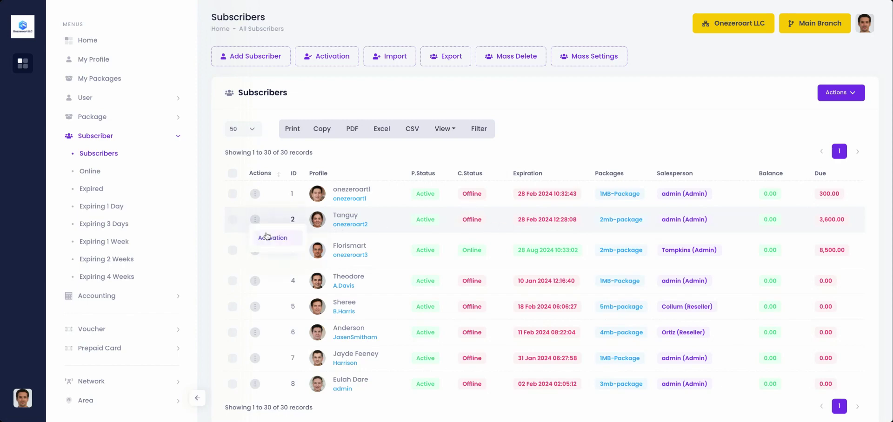
pyautogui.click(270, 238)
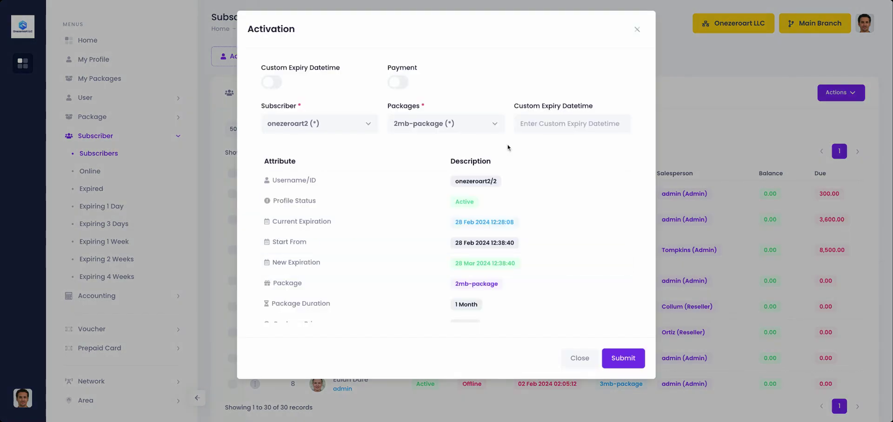
pyautogui.click(573, 358)
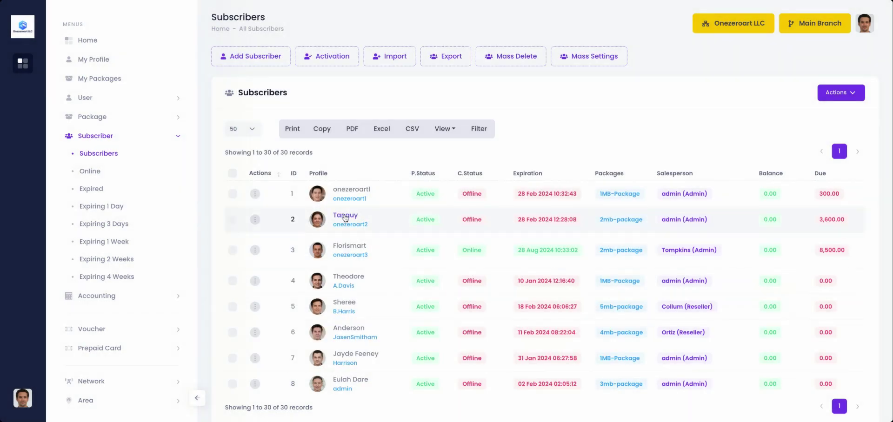
# Preview the general activation form for subscribers 3 and 2, check subscriber 2's package price details, and close it without submitting.
pyautogui.click(318, 64)
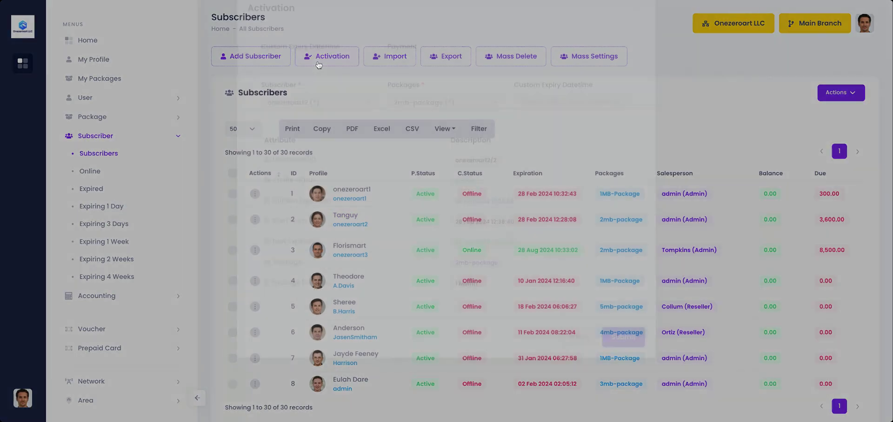
pyautogui.click(310, 125)
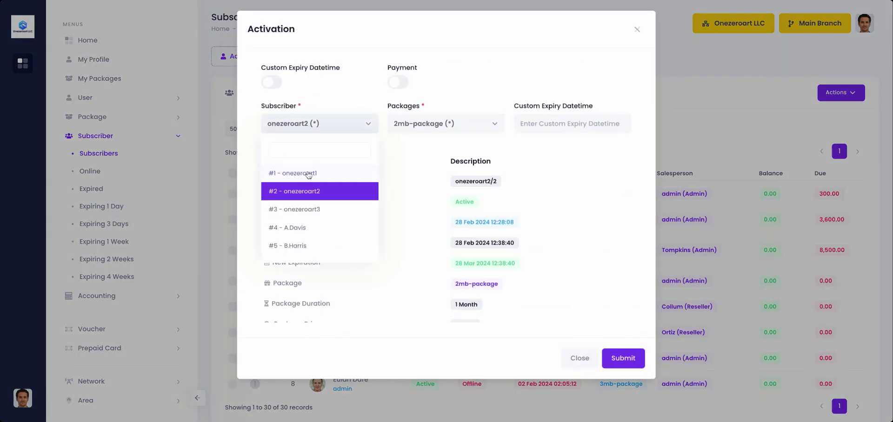
pyautogui.click(320, 209)
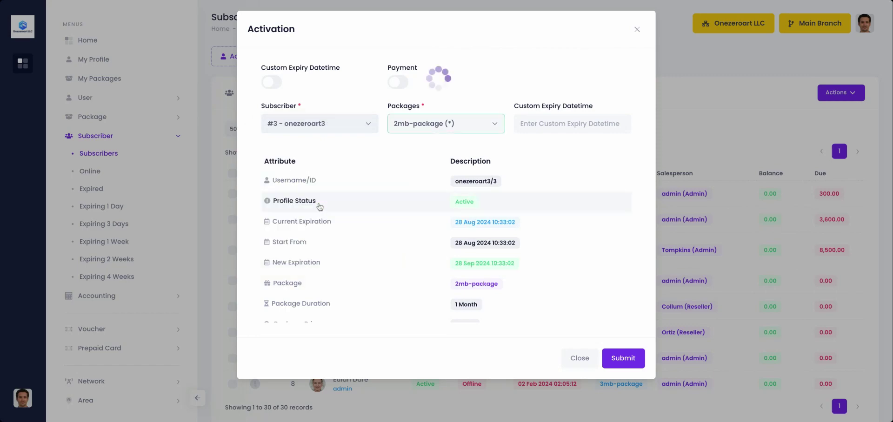
pyautogui.click(324, 131)
pyautogui.click(310, 192)
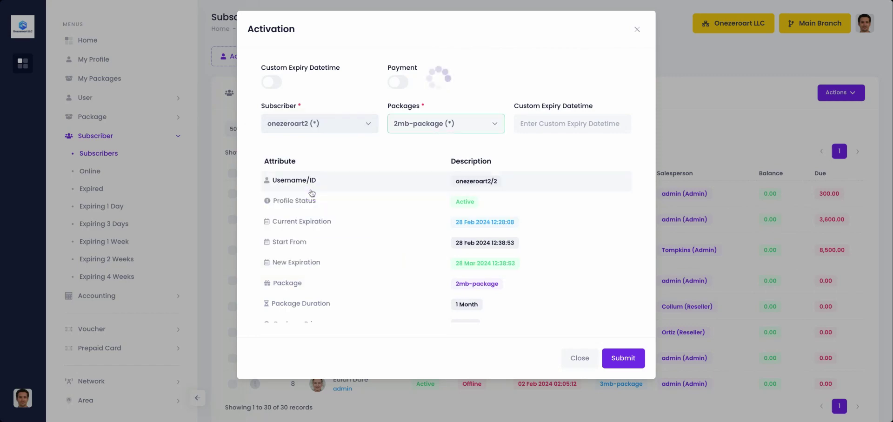
pyautogui.scroll(-2, 411, 228)
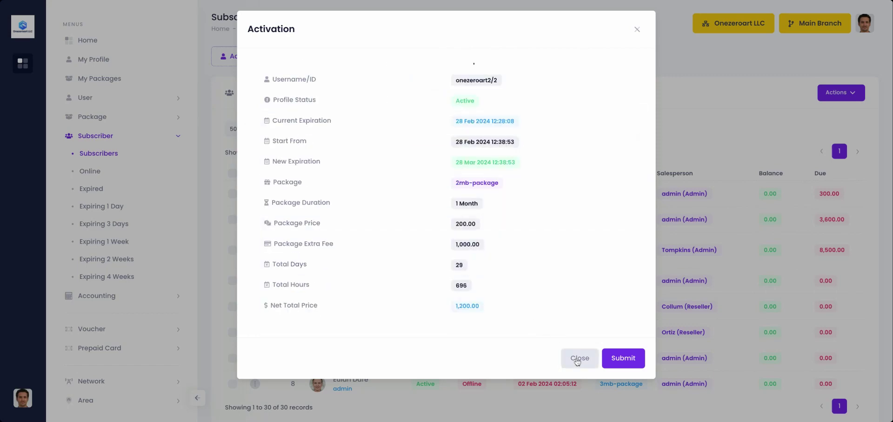
pyautogui.click(580, 358)
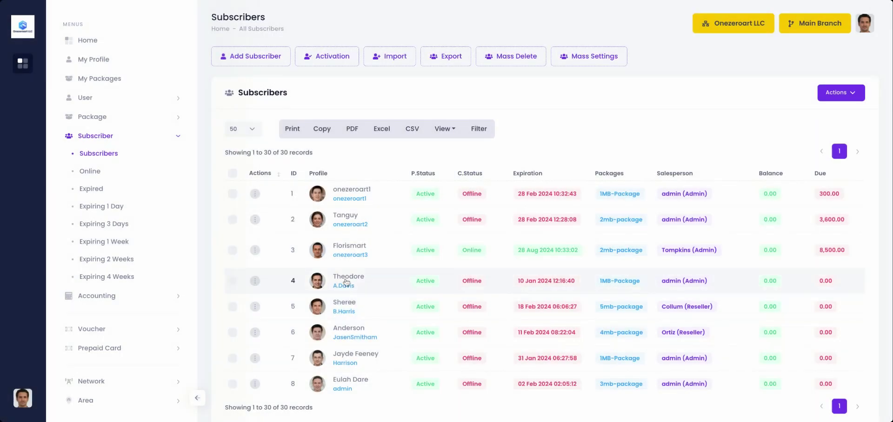
# Open the profile of subscriber ID 2 and submit an activation for the 2mb-package.
pyautogui.click(348, 227)
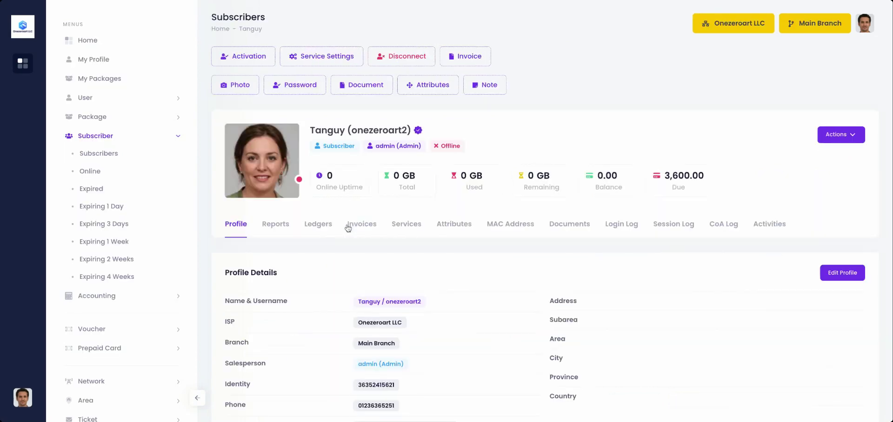
pyautogui.click(249, 57)
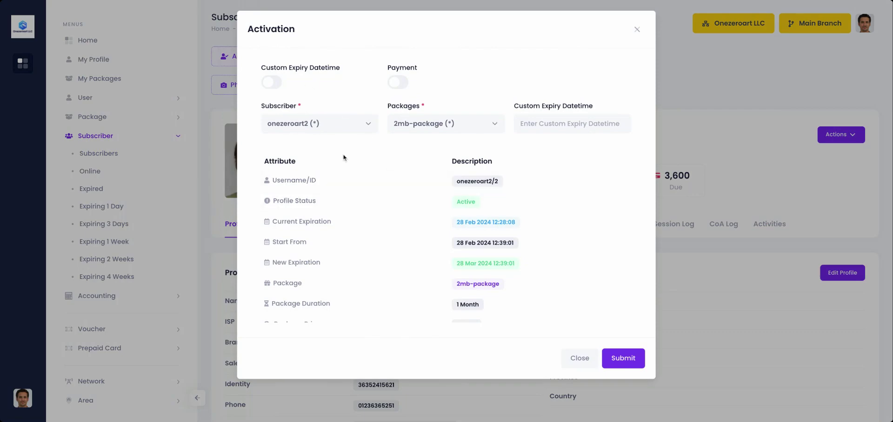
pyautogui.scroll(-3, 379, 245)
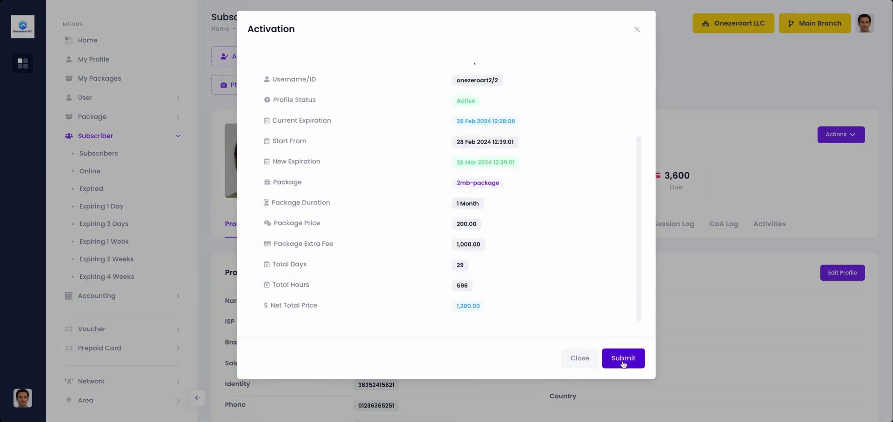
pyautogui.click(623, 358)
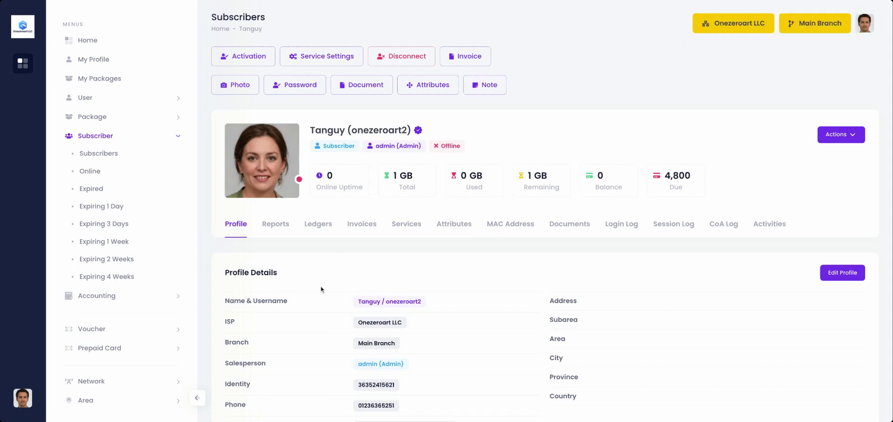
# Examine the subscriber's login log with its entries sorted by descending ID.
pyautogui.scroll(-9, 320, 289)
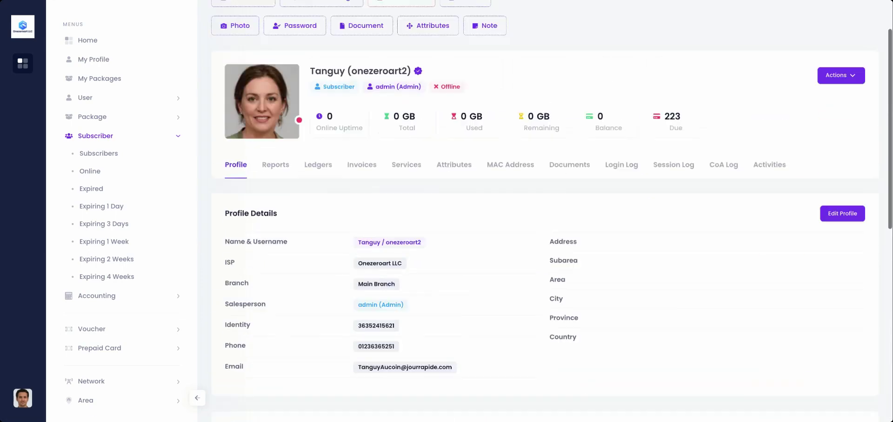
pyautogui.scroll(-2, 242, 167)
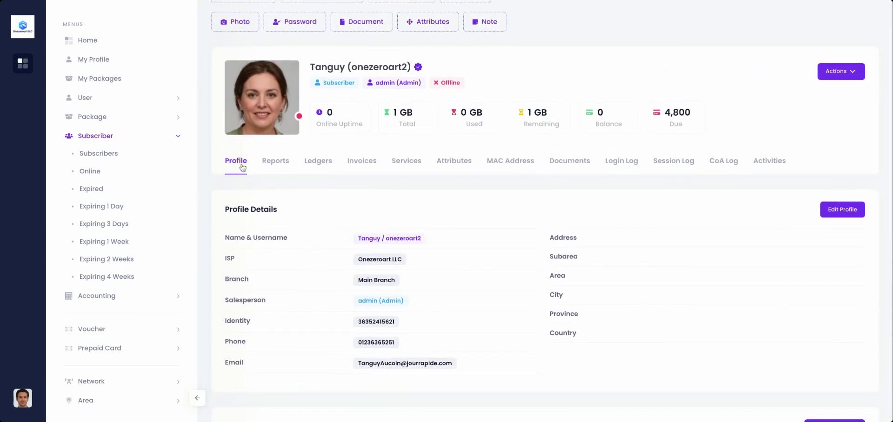
pyautogui.scroll(2, 263, 212)
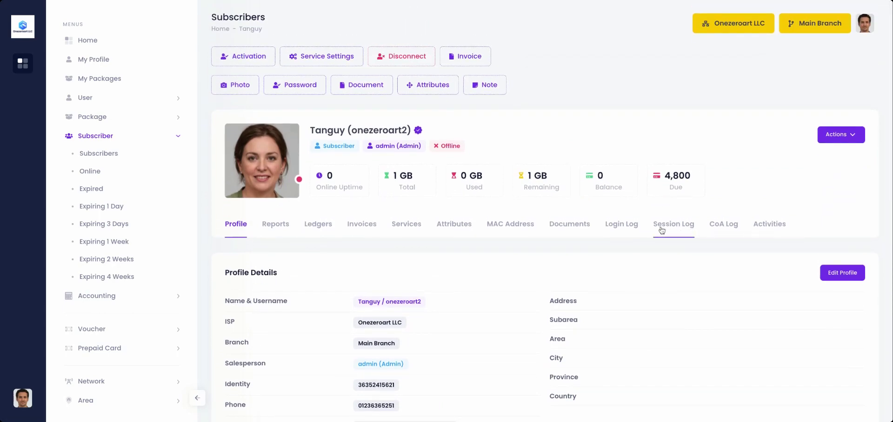
pyautogui.click(621, 230)
pyautogui.scroll(-5, 437, 267)
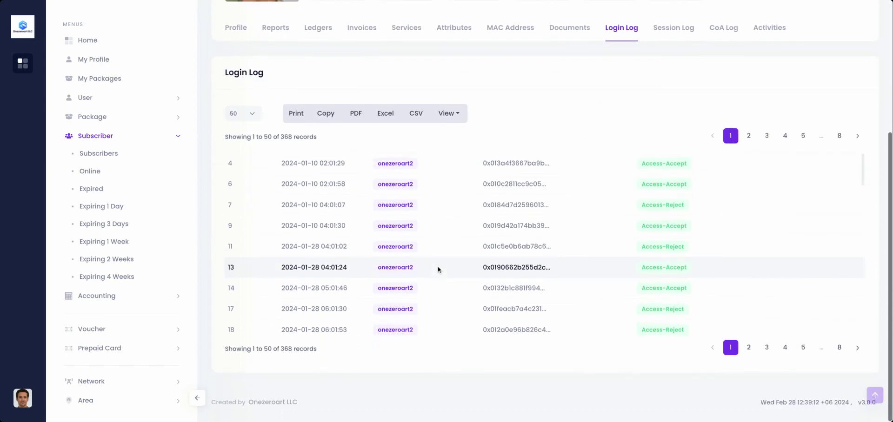
pyautogui.scroll(1, 345, 270)
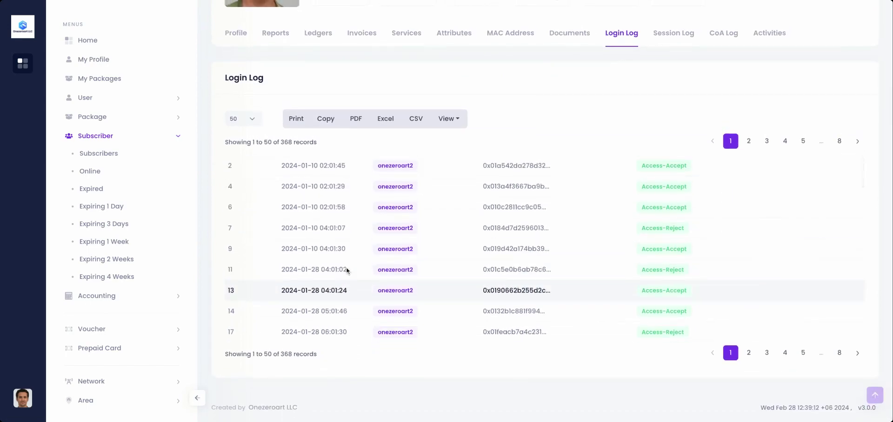
pyautogui.click(618, 45)
pyautogui.click(238, 166)
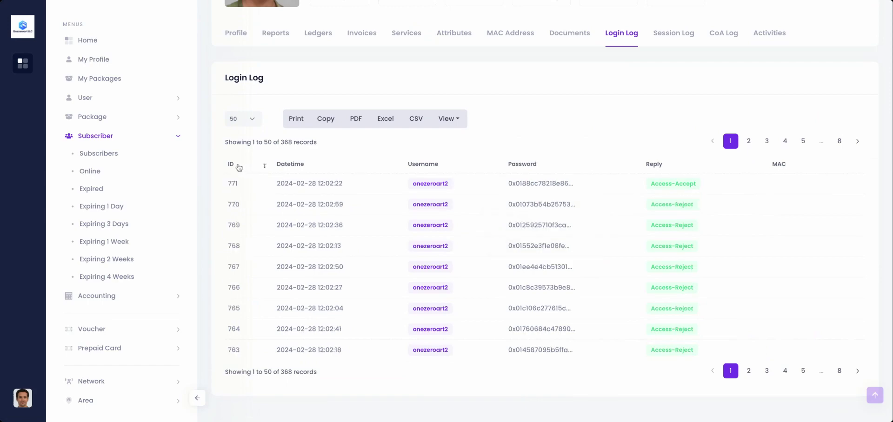
pyautogui.scroll(1, 430, 210)
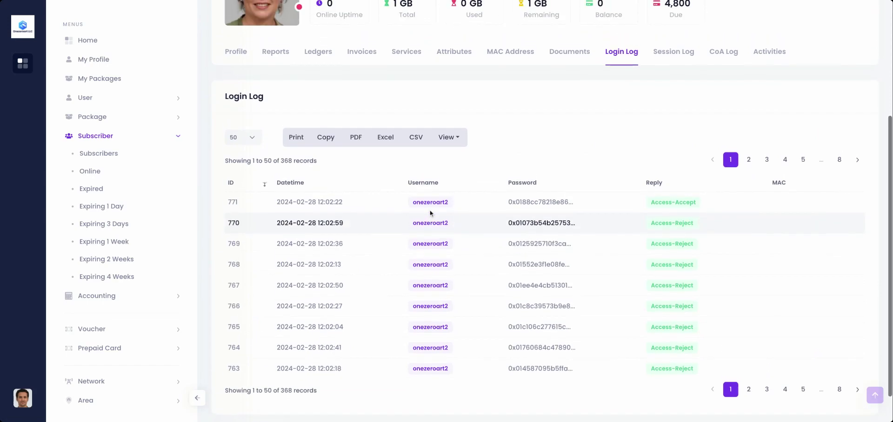
# Return to the subscriber's profile and review its online, profile and service details.
pyautogui.click(246, 56)
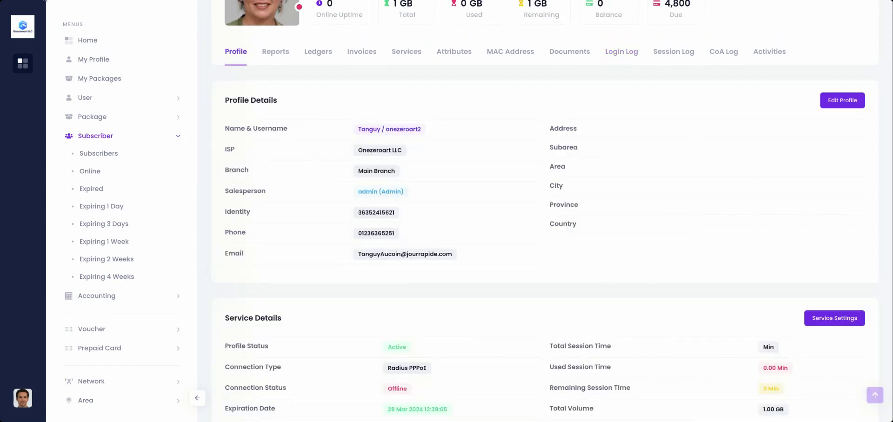
pyautogui.scroll(4, 336, 203)
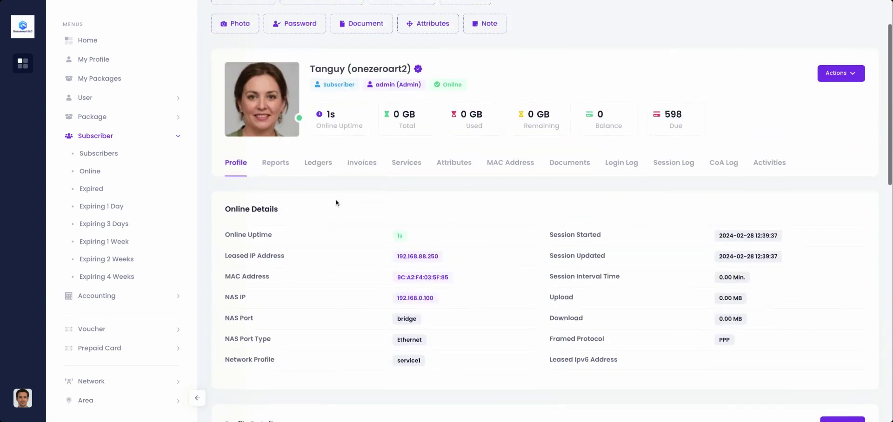
pyautogui.scroll(-1, 336, 202)
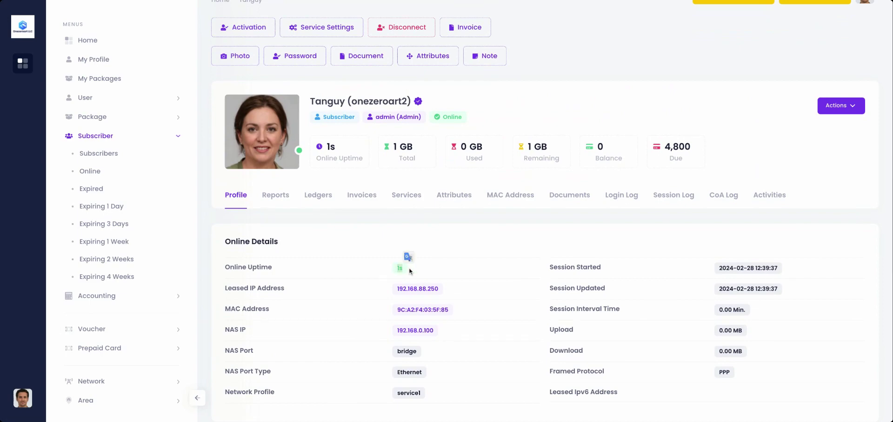
pyautogui.scroll(-5, 361, 285)
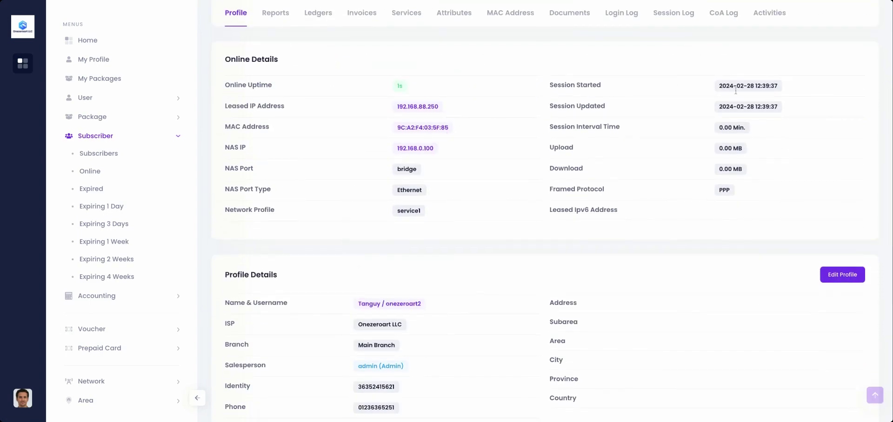
pyautogui.scroll(-9, 423, 220)
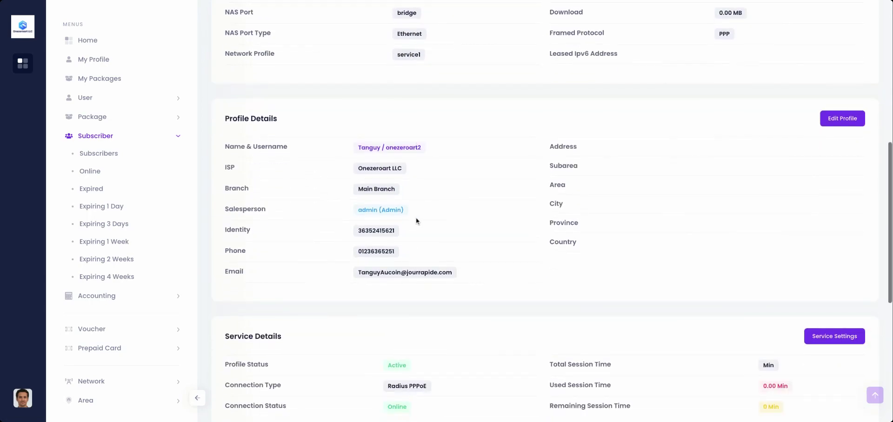
pyautogui.scroll(-3, 308, 307)
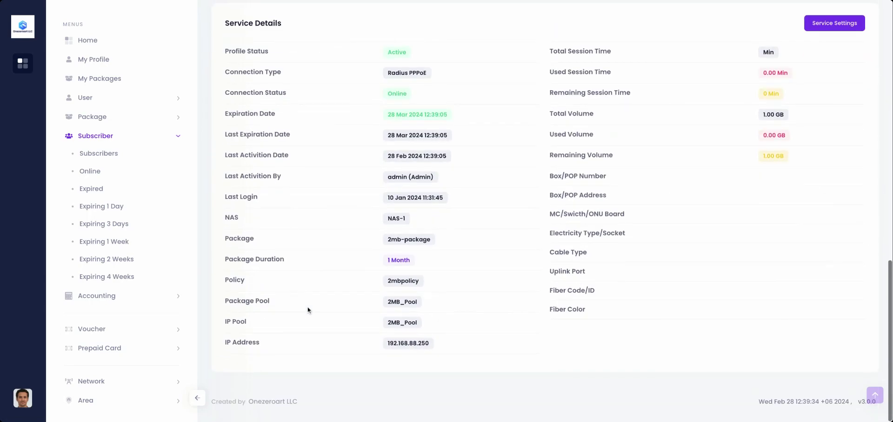
pyautogui.scroll(7, 307, 307)
pyautogui.scroll(8, 467, 159)
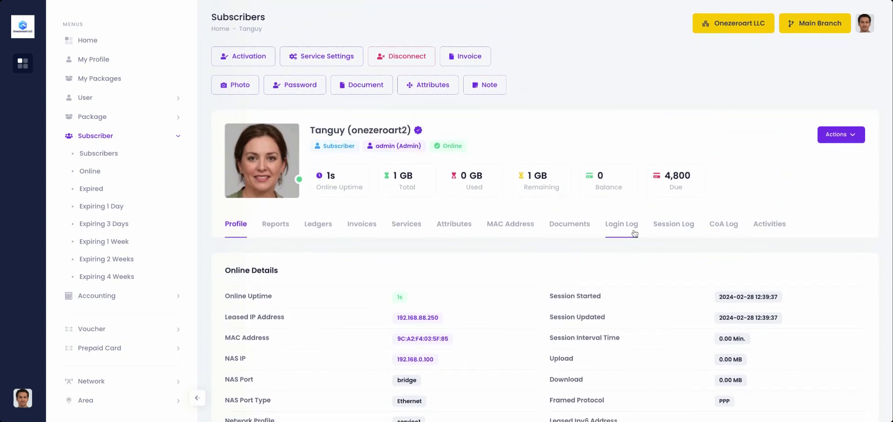
# Examine the subscriber's session log sorted by descending ID, checking the latest session's login time, uptime, MAC and IP.
pyautogui.click(680, 235)
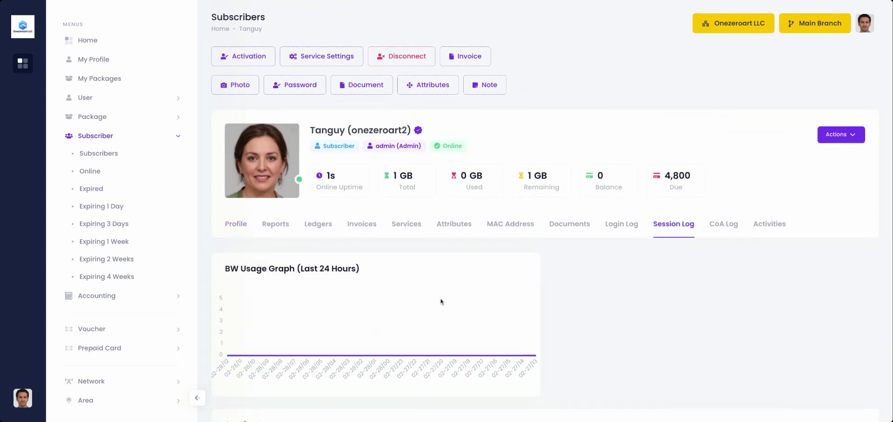
pyautogui.scroll(-5, 441, 301)
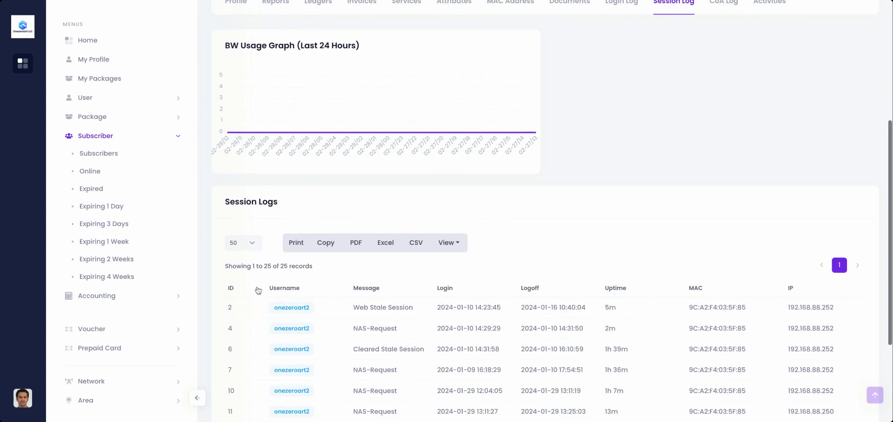
pyautogui.click(258, 290)
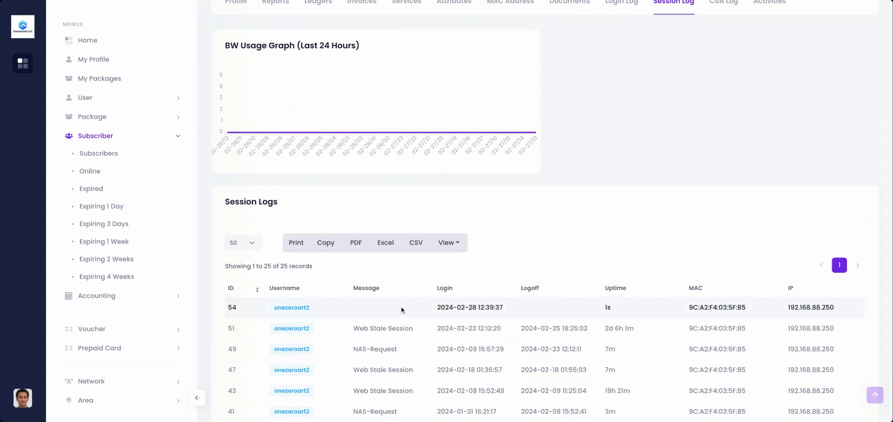
pyautogui.moveTo(400, 306); pyautogui.dragTo(822, 318)
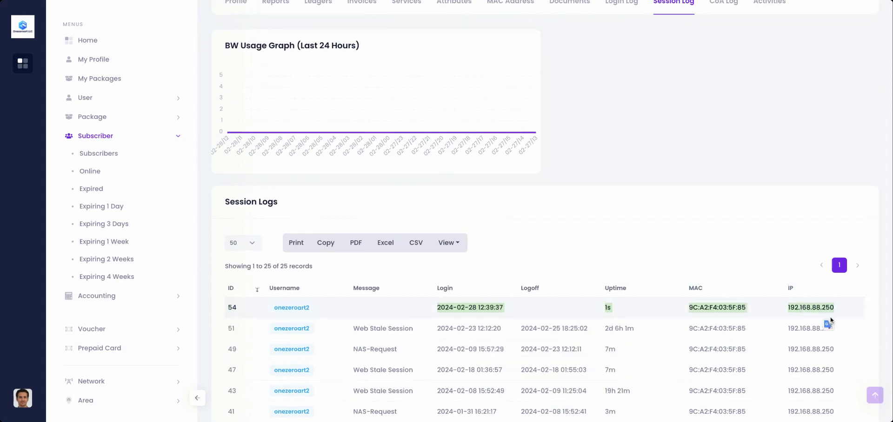
pyautogui.click(597, 245)
pyautogui.scroll(-3, 597, 245)
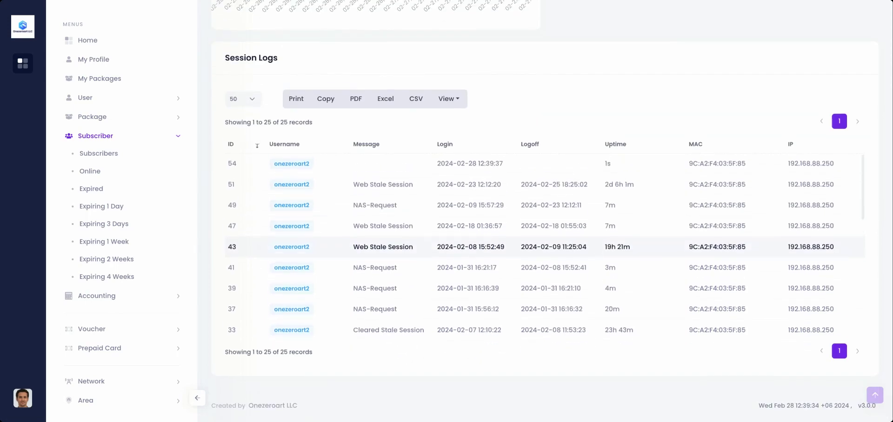
pyautogui.scroll(8, 596, 241)
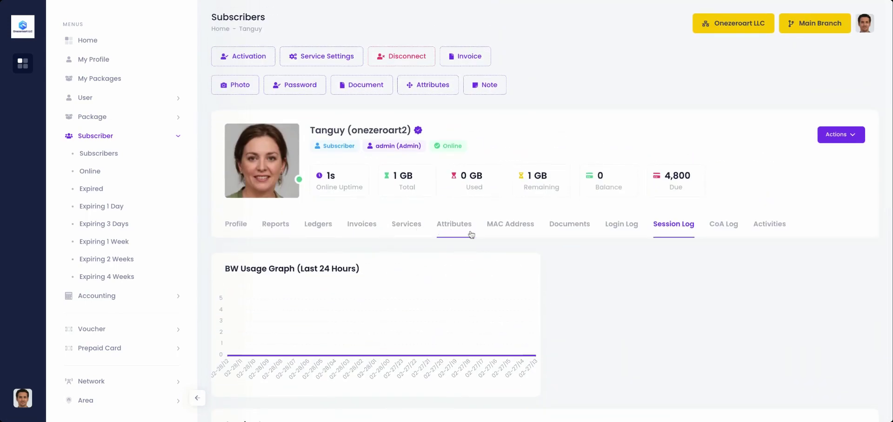
# Show the subscriber's CoA log with its entries sorted by descending ID.
pyautogui.click(722, 224)
pyautogui.scroll(-1, 506, 313)
pyautogui.scroll(-3, 507, 313)
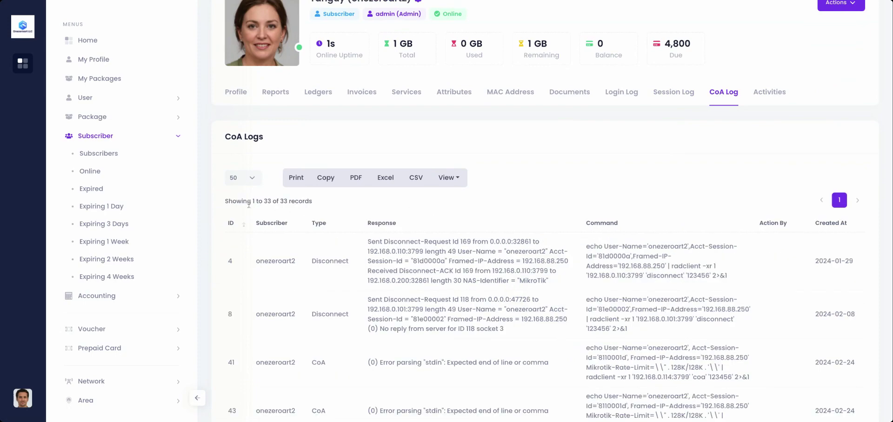
pyautogui.click(233, 229)
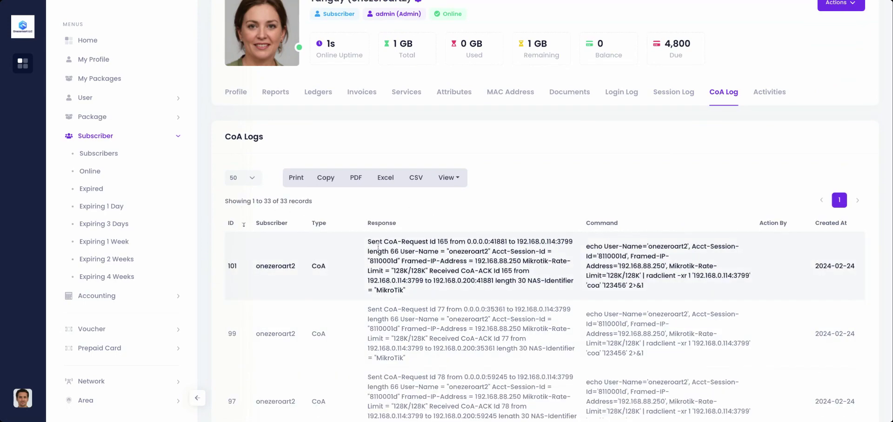
# Examine the newest CoA log entry's response and command, checking its type, username and MikroTik rate limit.
pyautogui.moveTo(367, 242); pyautogui.dragTo(649, 296)
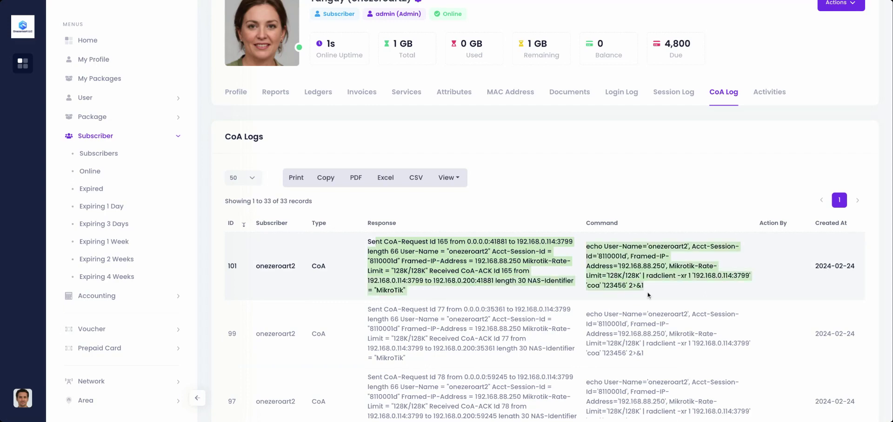
pyautogui.click(652, 270)
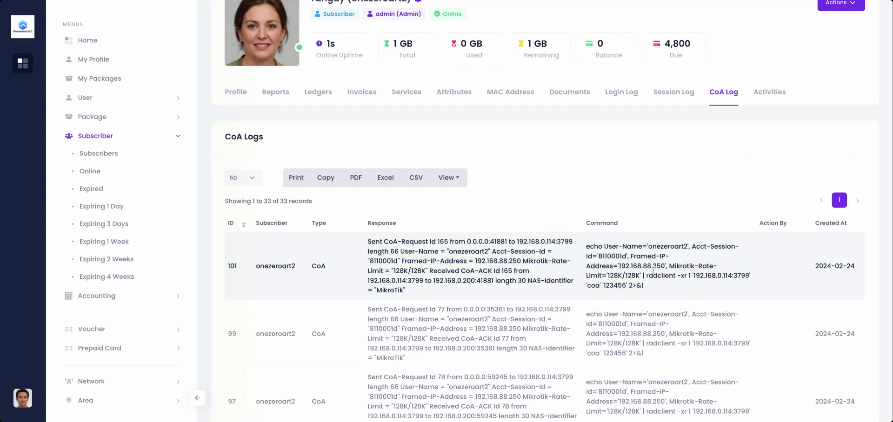
pyautogui.doubleClick(317, 266)
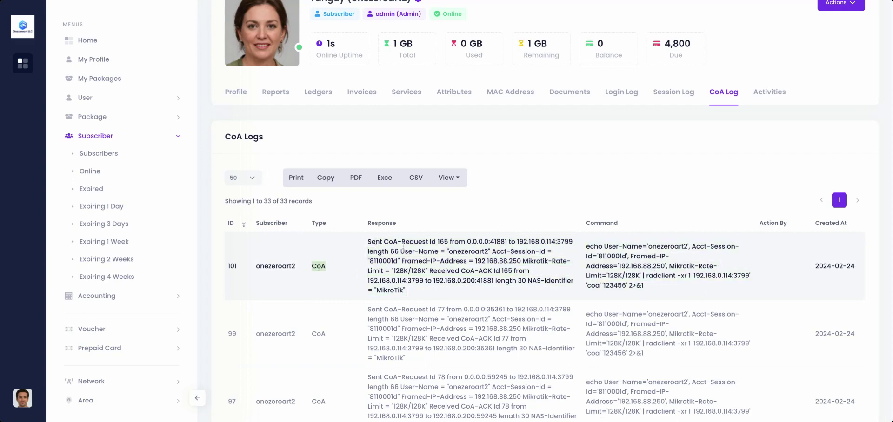
pyautogui.doubleClick(462, 251)
pyautogui.moveTo(445, 271); pyautogui.dragTo(388, 273)
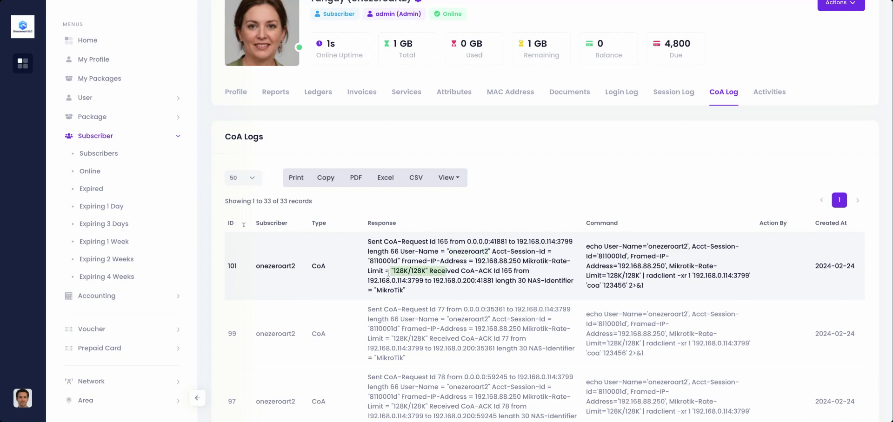
pyautogui.click(464, 282)
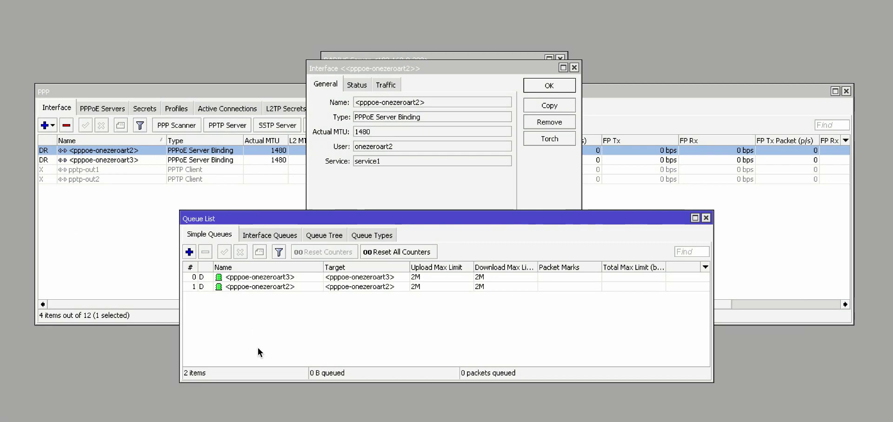
# Switch to the MikroTik router's windows and inspect the pppoe-onezeroart2 simple queue's general limits, traffic, totals and advanced settings.
pyautogui.doubleClick(263, 286)
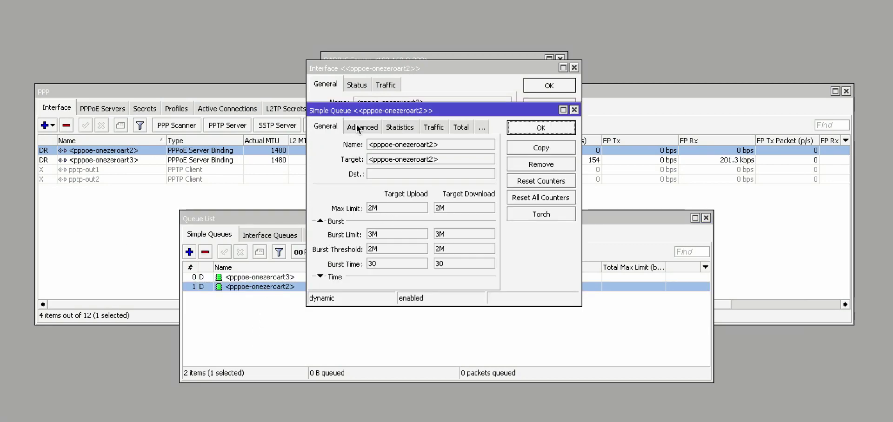
pyautogui.click(432, 127)
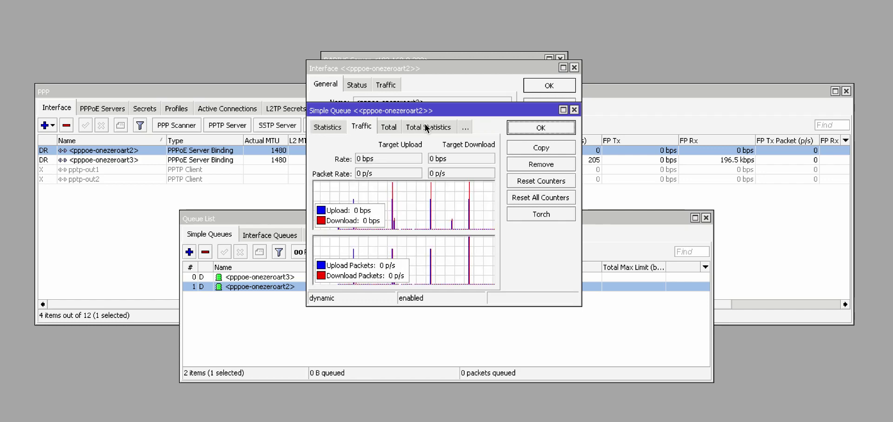
pyautogui.click(389, 128)
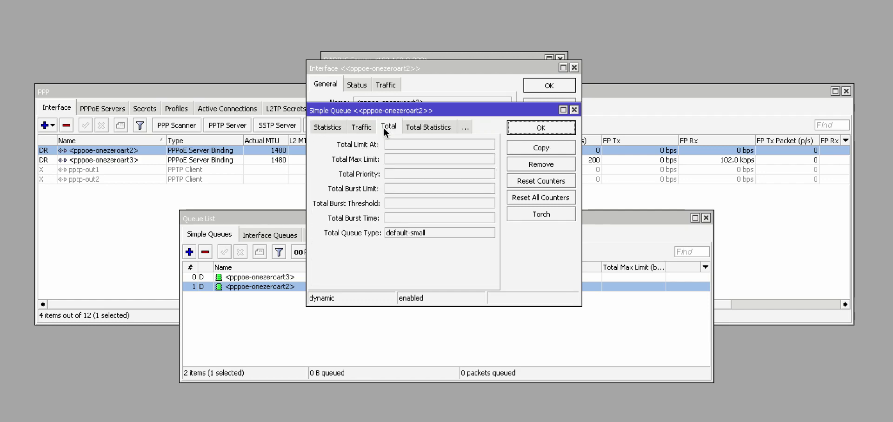
pyautogui.click(328, 128)
pyautogui.click(326, 130)
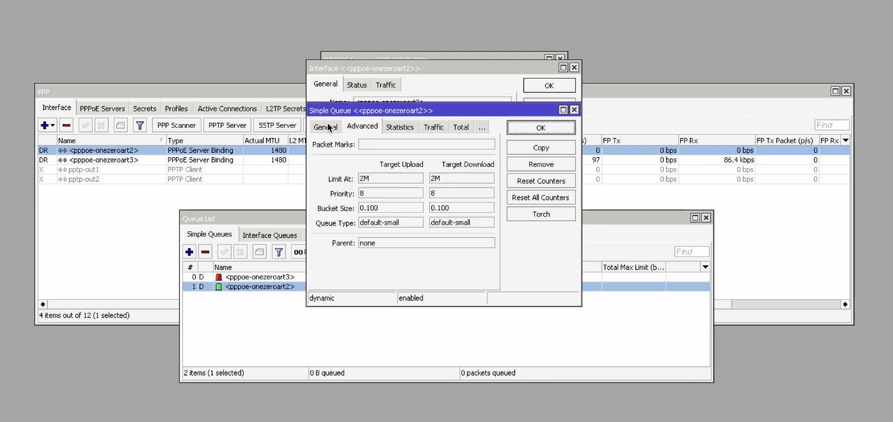
pyautogui.click(263, 338)
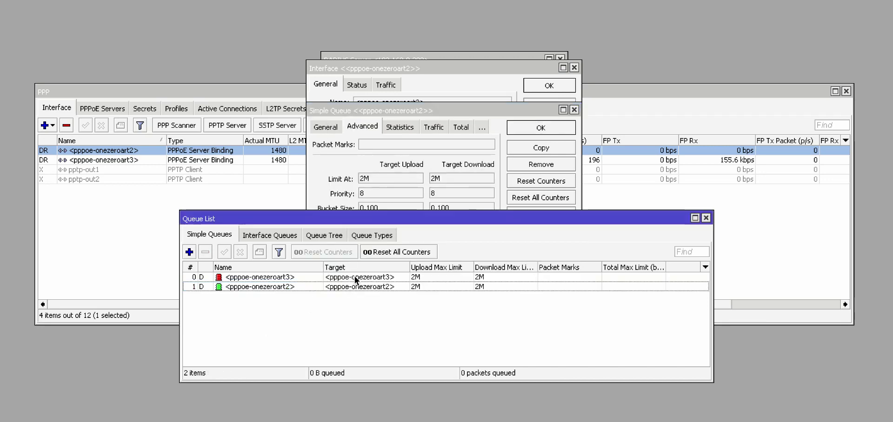
pyautogui.click(354, 275)
pyautogui.click(271, 314)
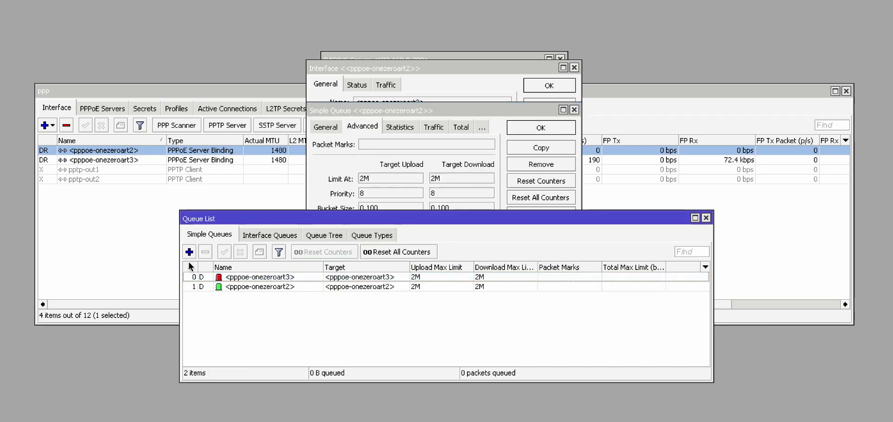
# Inspect the pppoe-onezeroart2 interface in the PPP list, checking its connection status, uptime and traffic.
pyautogui.click(115, 208)
pyautogui.click(98, 148)
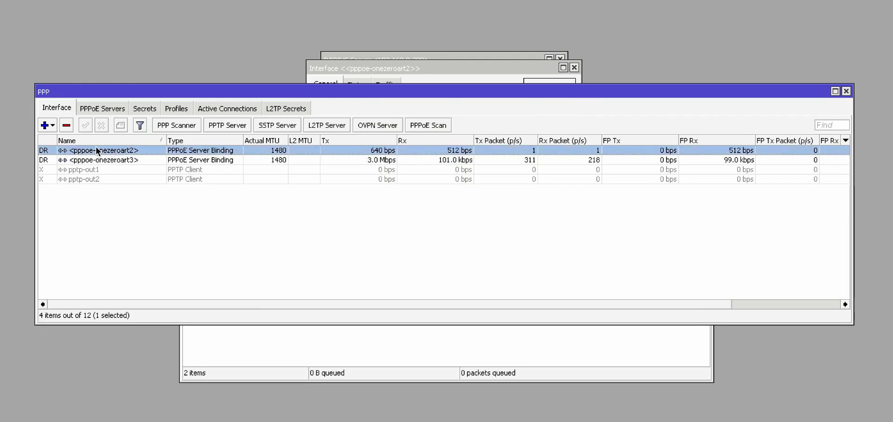
pyautogui.doubleClick(129, 149)
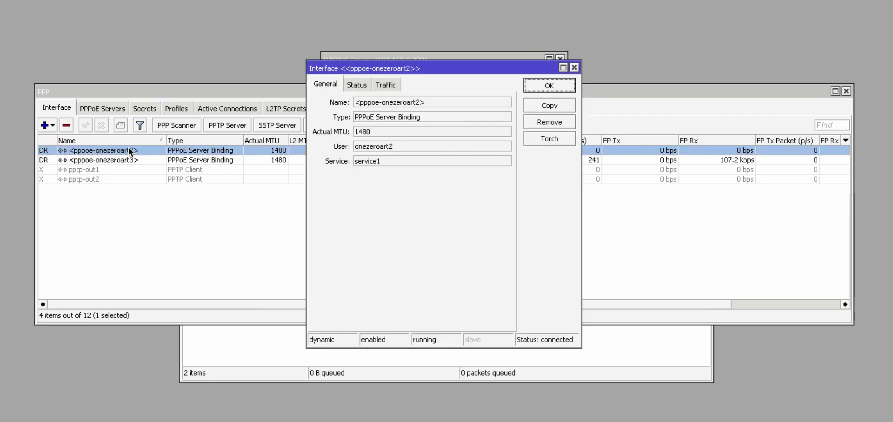
pyautogui.click(356, 85)
pyautogui.click(399, 152)
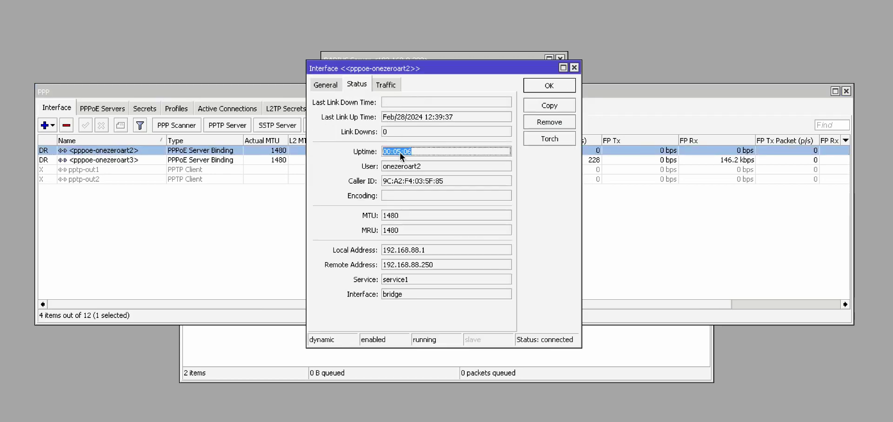
pyautogui.click(391, 86)
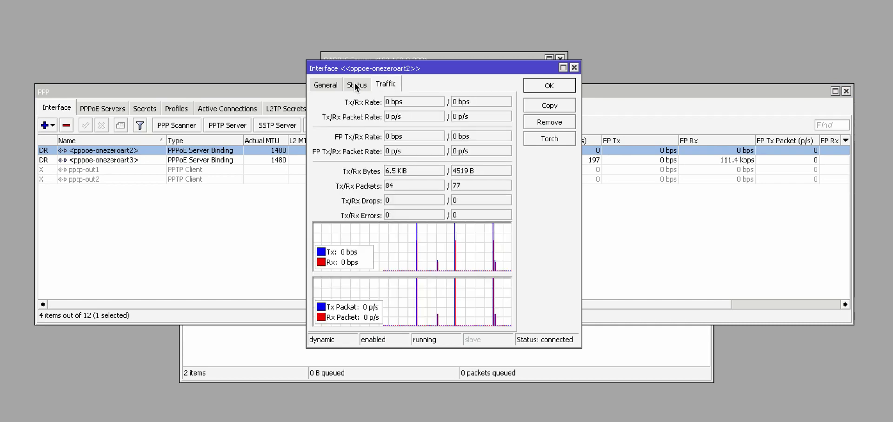
pyautogui.click(322, 82)
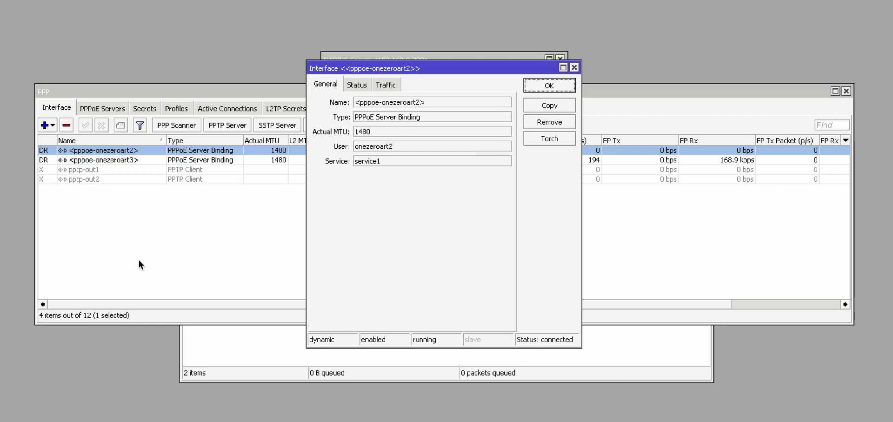
# Review the 192.168.0.200 RADIUS server's general settings and its status counters, particularly the accepted requests.
pyautogui.click(183, 288)
pyautogui.click(238, 346)
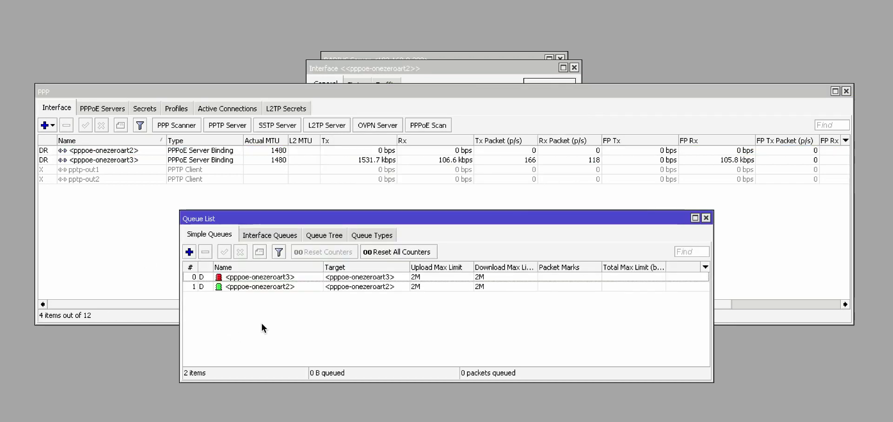
pyautogui.click(376, 65)
pyautogui.click(371, 55)
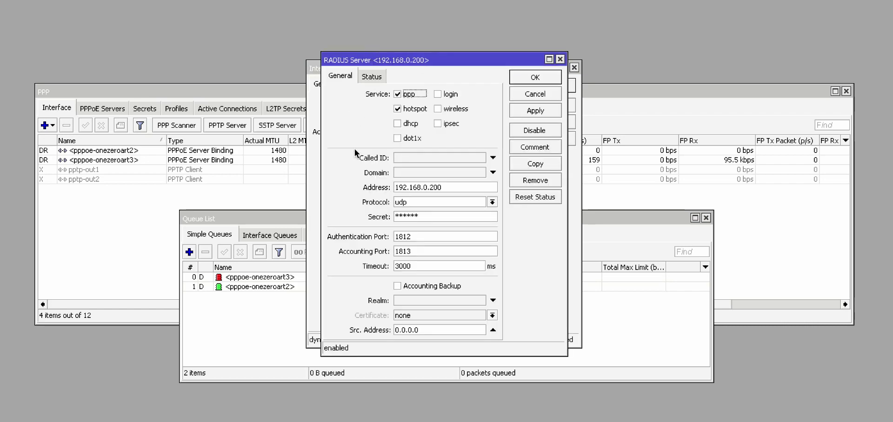
pyautogui.click(372, 77)
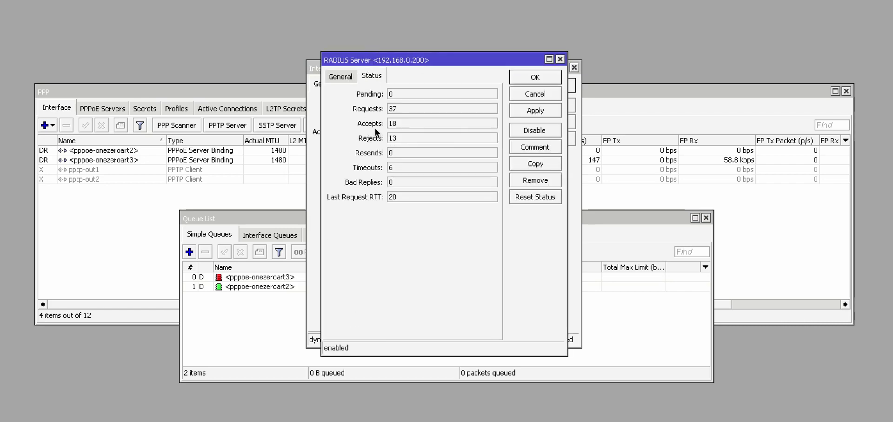
pyautogui.doubleClick(395, 124)
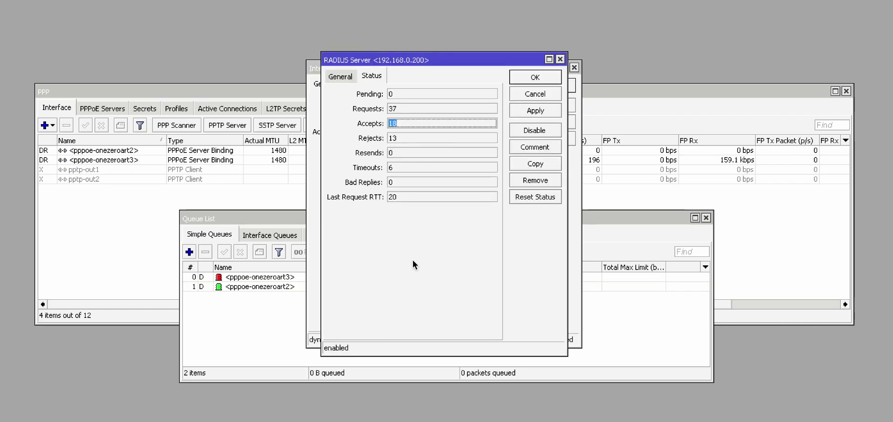
pyautogui.click(282, 303)
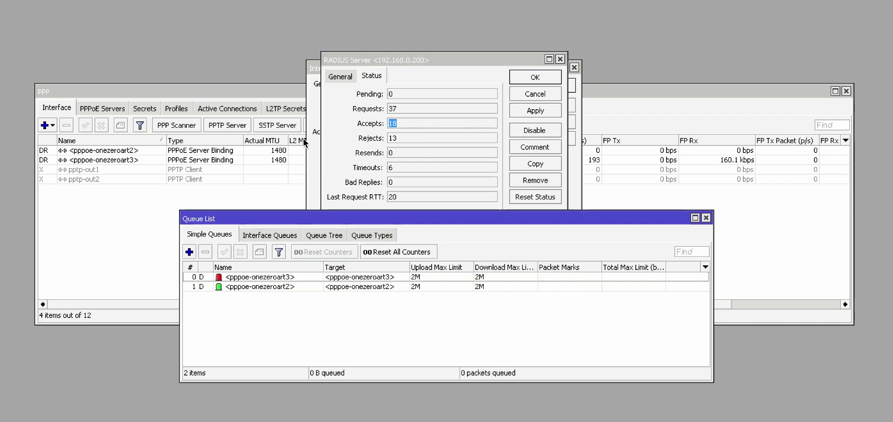
pyautogui.click(311, 124)
pyautogui.click(249, 322)
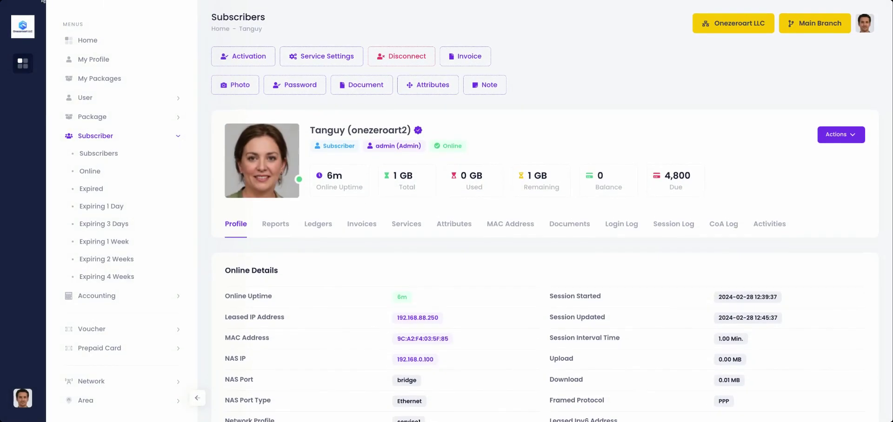
# Switch back to the subscriber's profile in the browser and review the online uptime, session times, data usage and profile details.
pyautogui.doubleClick(403, 297)
pyautogui.scroll(-3, 360, 308)
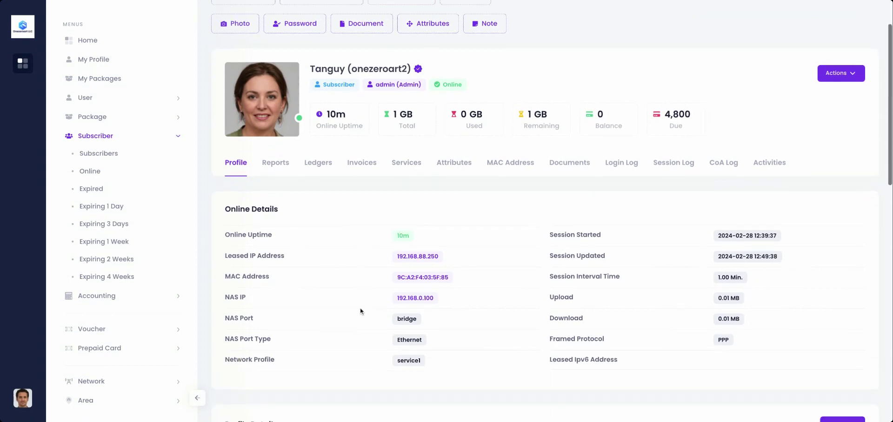
pyautogui.scroll(-1, 360, 312)
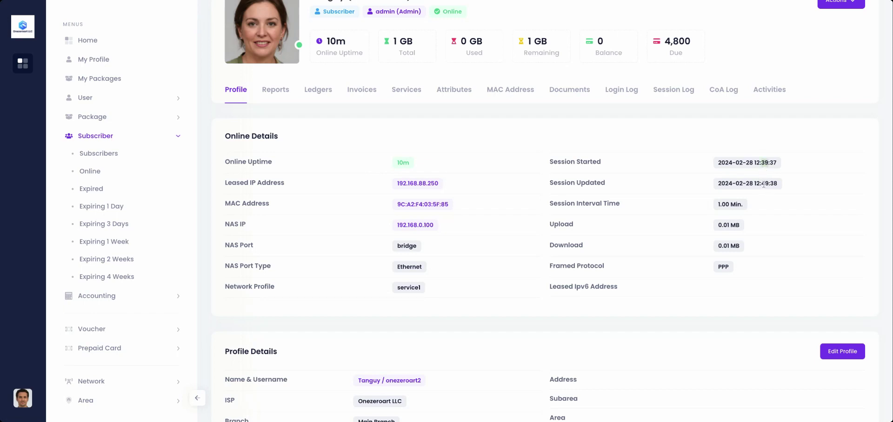
pyautogui.scroll(-5, 540, 231)
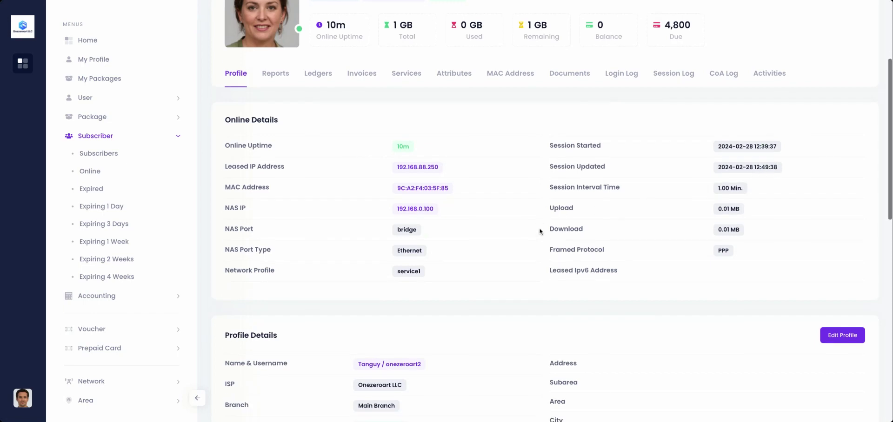
pyautogui.scroll(-6, 540, 231)
pyautogui.scroll(11, 540, 231)
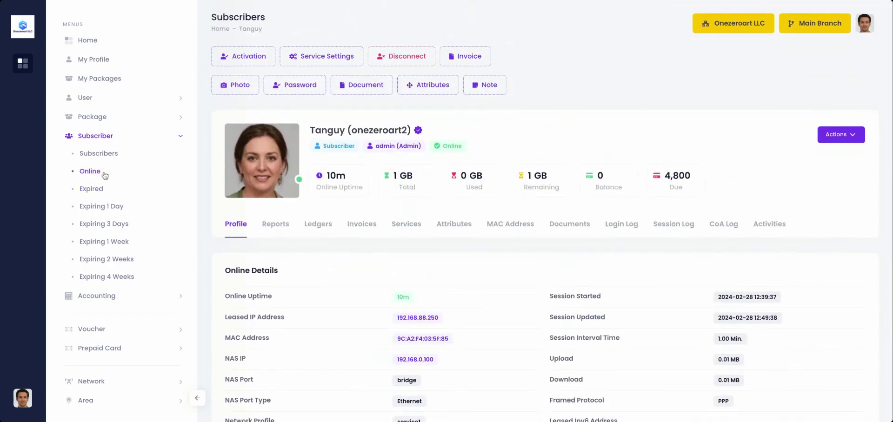
pyautogui.scroll(-1, 372, 253)
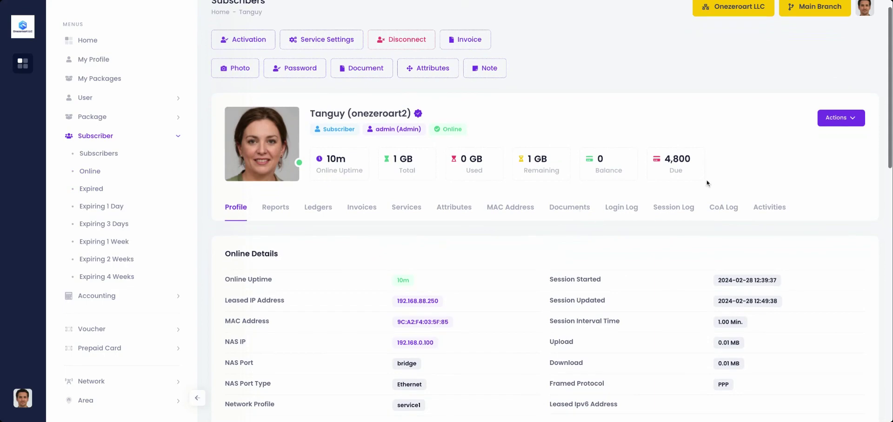
# Examine the subscriber's session log sorted by descending ID, checking the latest session's uptime, MAC and IP.
pyautogui.click(656, 210)
pyautogui.scroll(-6, 371, 299)
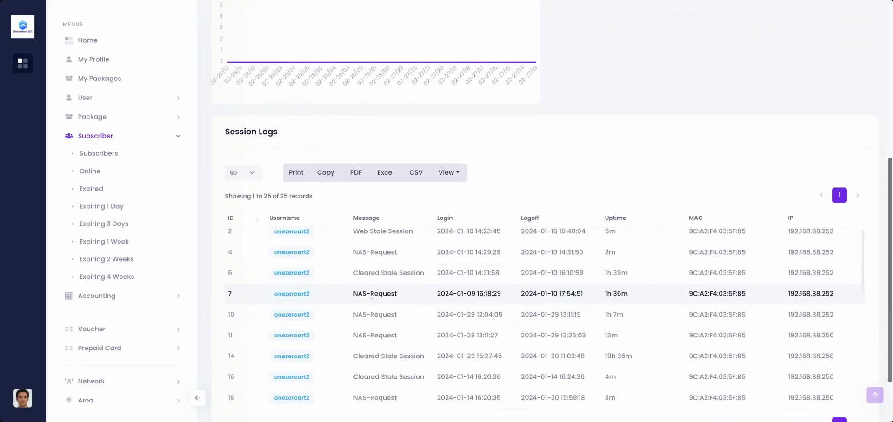
pyautogui.scroll(-2, 371, 299)
pyautogui.scroll(2, 372, 299)
pyautogui.scroll(-2, 556, 167)
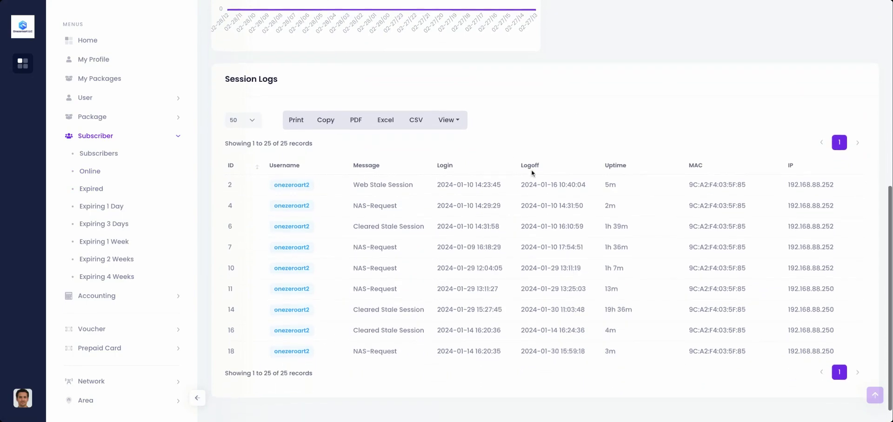
pyautogui.click(247, 173)
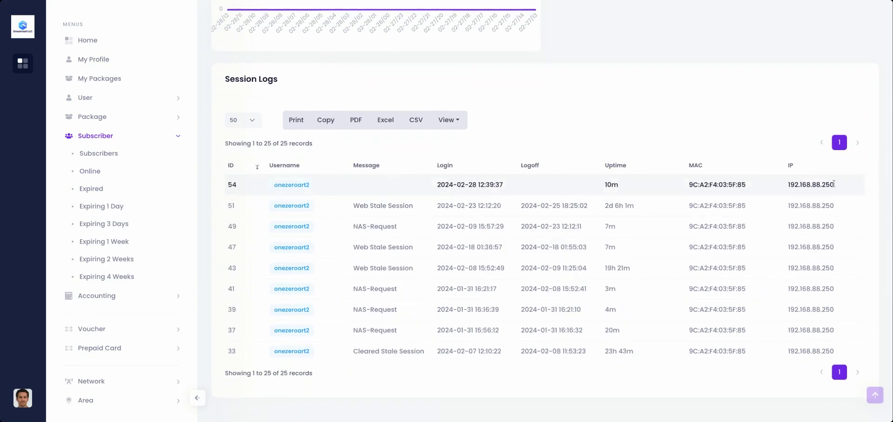
pyautogui.moveTo(833, 185); pyautogui.dragTo(604, 186)
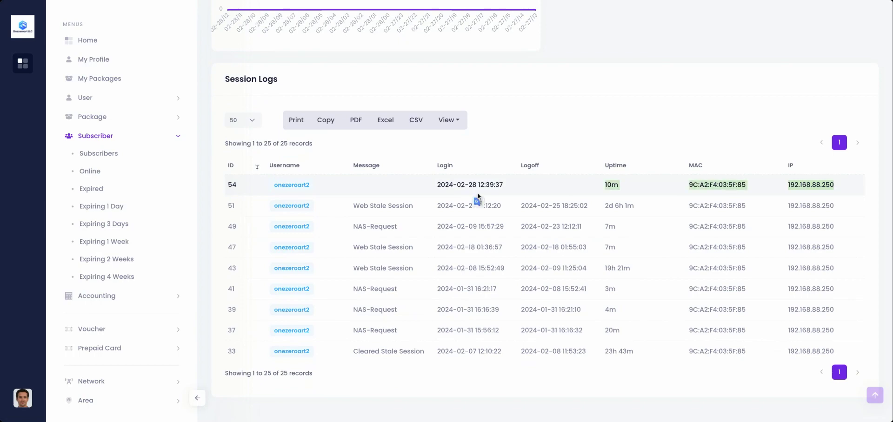
# Show the online subscribers list and check the subscriber's NAS, port, MAC and IP entries.
pyautogui.click(85, 172)
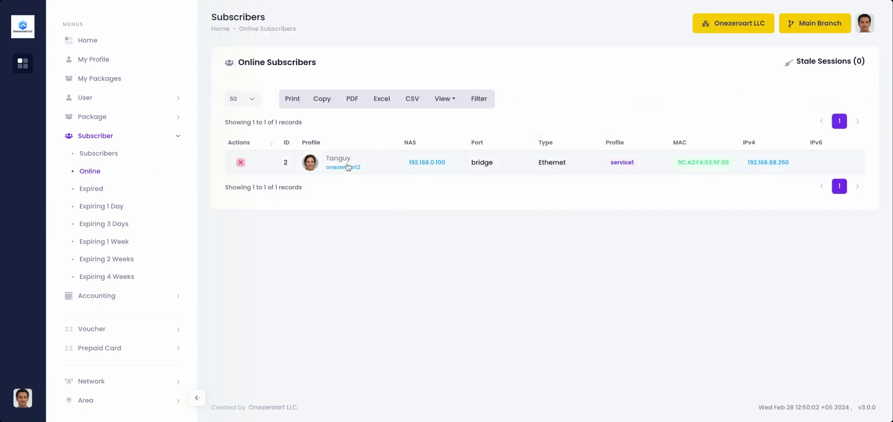
pyautogui.tripleClick(808, 163)
pyautogui.click(395, 193)
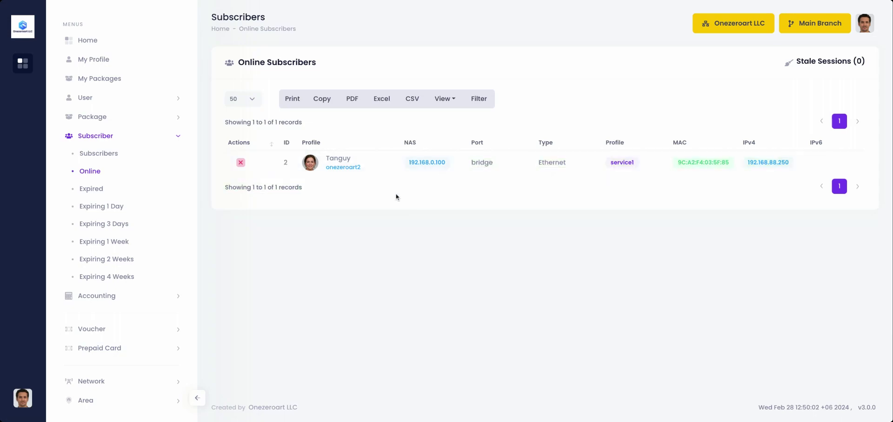
# Open the profile of the online subscriber onezeroart2 and disconnect the subscriber, confirming the request.
pyautogui.click(336, 167)
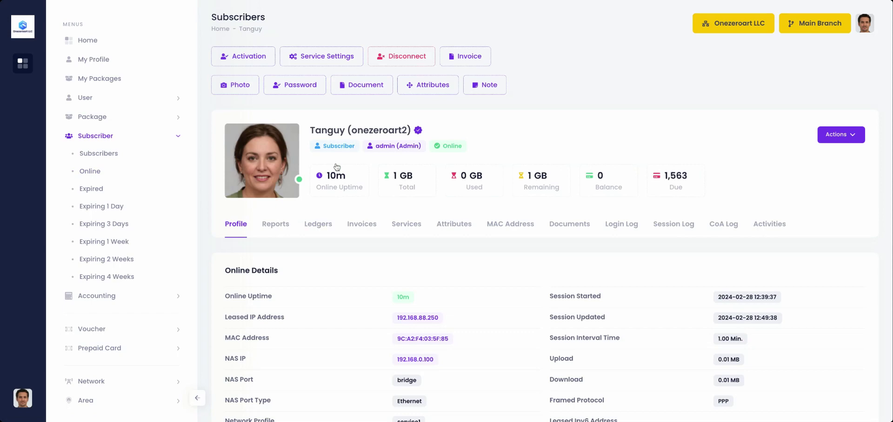
pyautogui.click(389, 60)
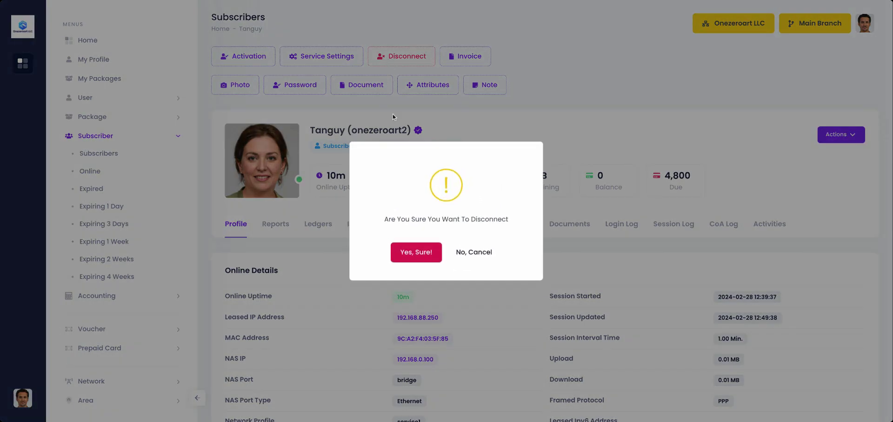
pyautogui.click(411, 254)
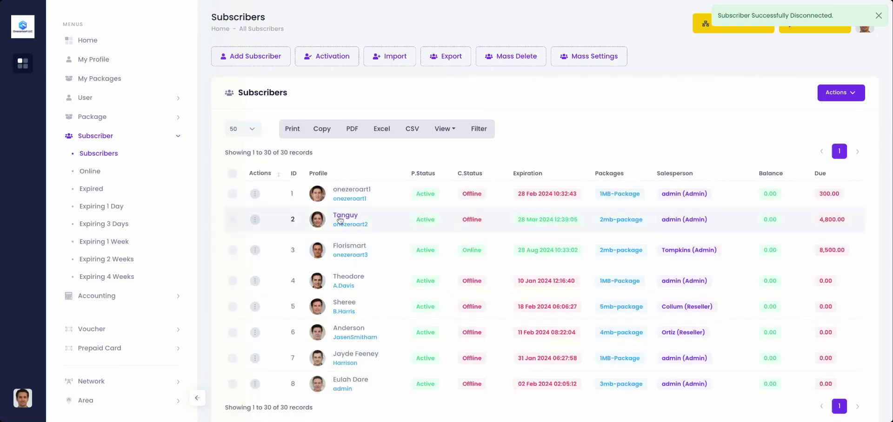
# Reopen onezeroart2's profile and check the connection status, online details and profile details following the disconnection.
pyautogui.click(340, 220)
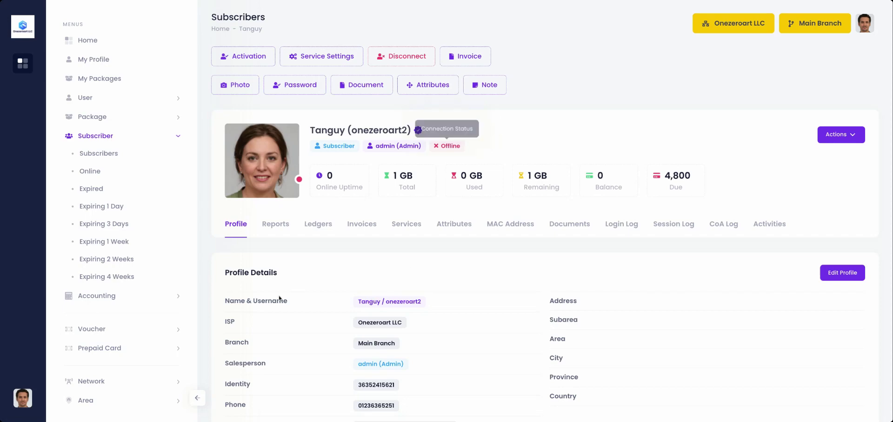
pyautogui.scroll(-10, 278, 298)
pyautogui.scroll(5, 278, 298)
pyautogui.scroll(5, 278, 295)
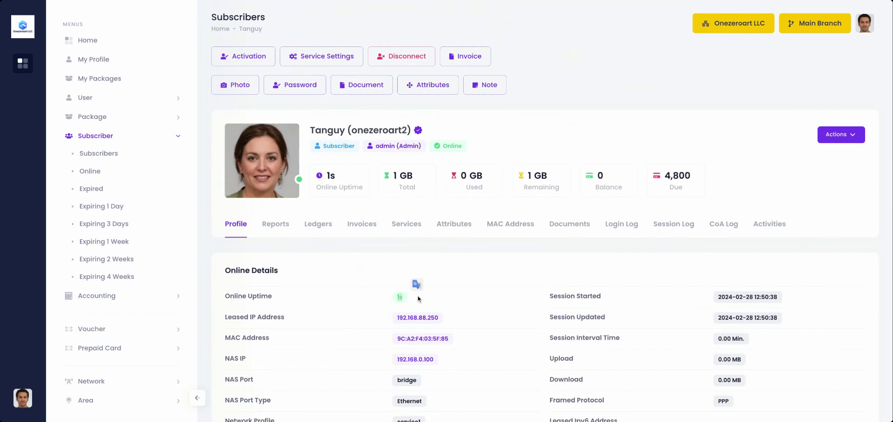
pyautogui.scroll(-3, 340, 325)
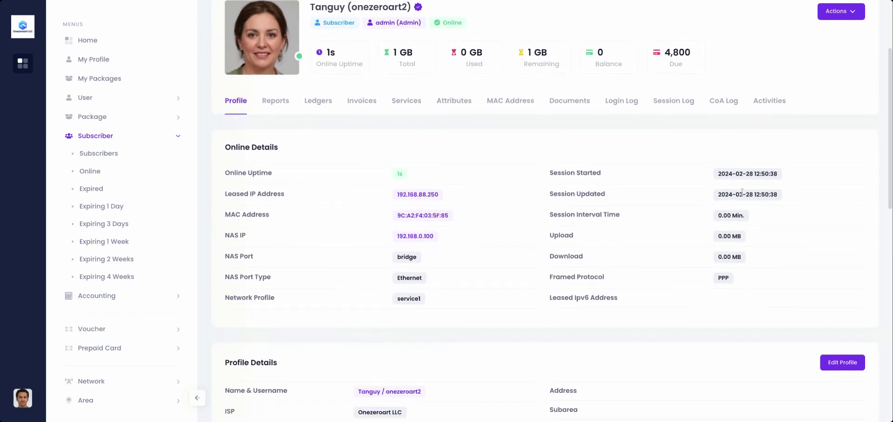
pyautogui.scroll(-6, 474, 277)
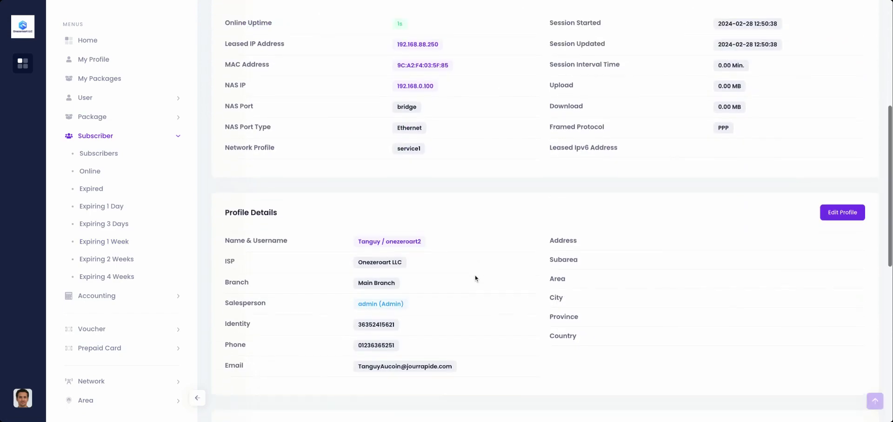
# Check the online subscribers list, and review connection status, expiration, package and NAS across the full subscribers list.
pyautogui.click(112, 172)
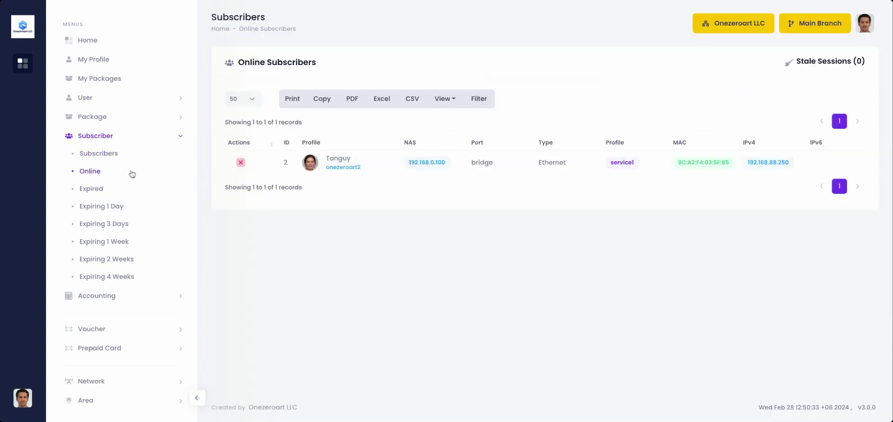
pyautogui.click(119, 153)
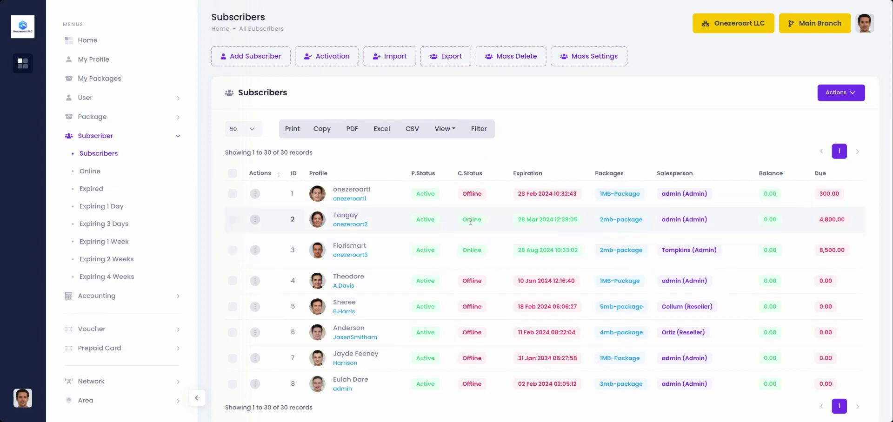
pyautogui.hscroll(4, 495, 244)
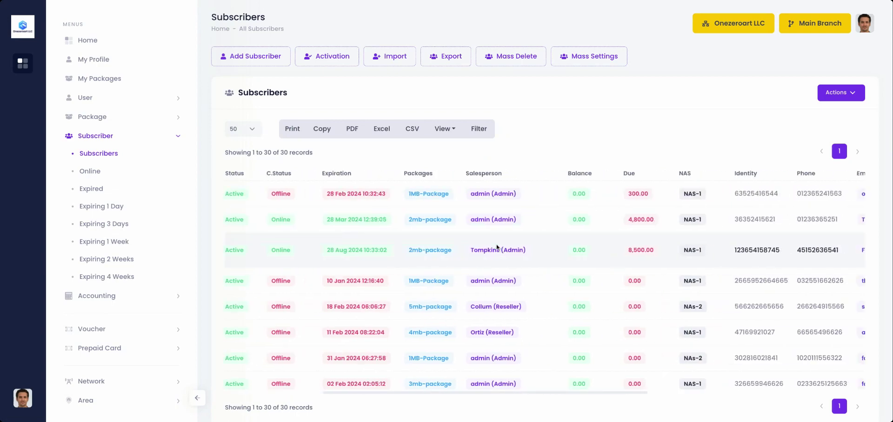
pyautogui.hscroll(4, 496, 247)
pyautogui.hscroll(-8, 495, 247)
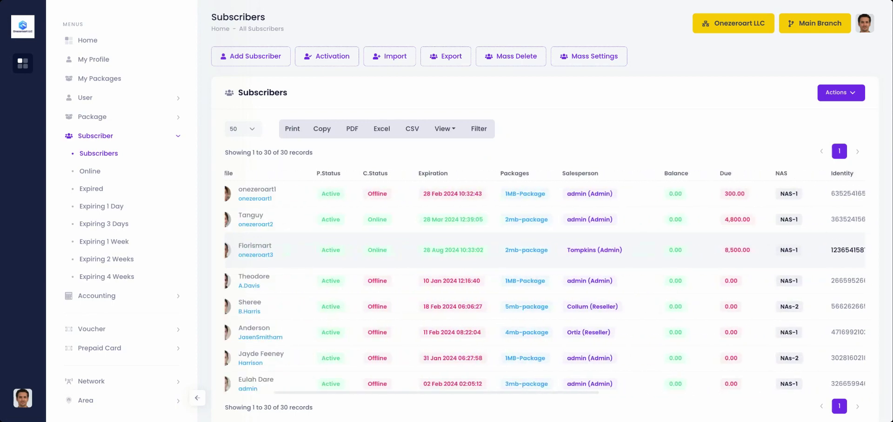
pyautogui.hscroll(-2, 496, 247)
pyautogui.scroll(-12, 496, 247)
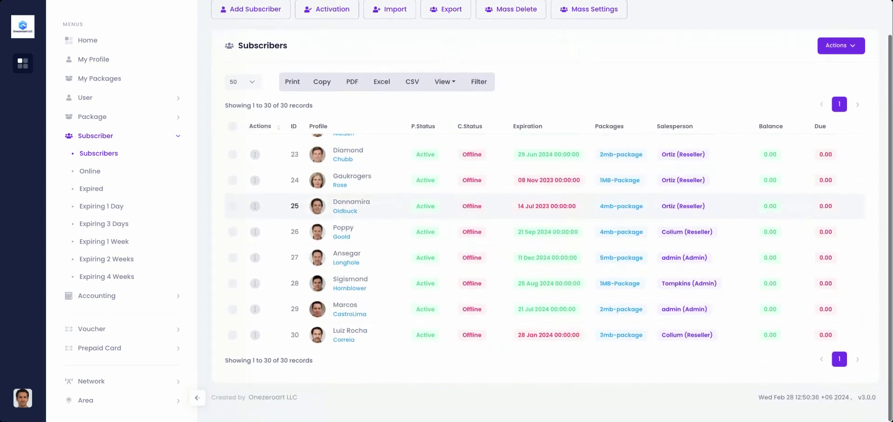
pyautogui.scroll(2, 541, 120)
pyautogui.scroll(10, 454, 255)
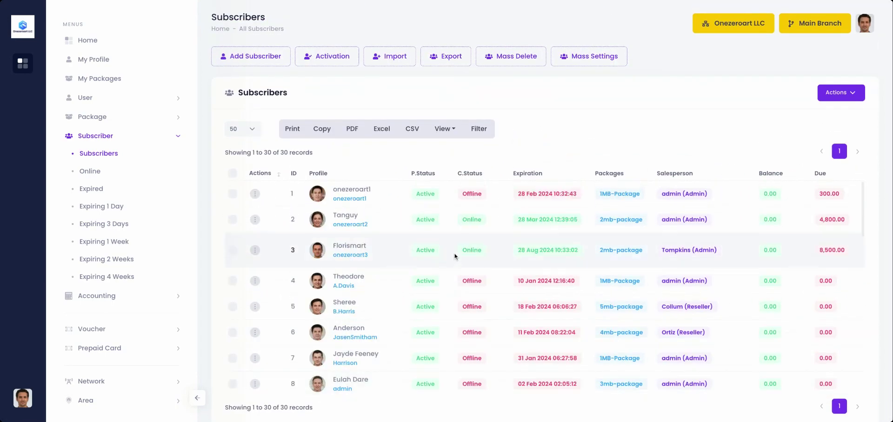
# Open the profile of subscriber onezeroart3 and review the online session details and profile details.
pyautogui.click(316, 254)
pyautogui.scroll(-3, 347, 323)
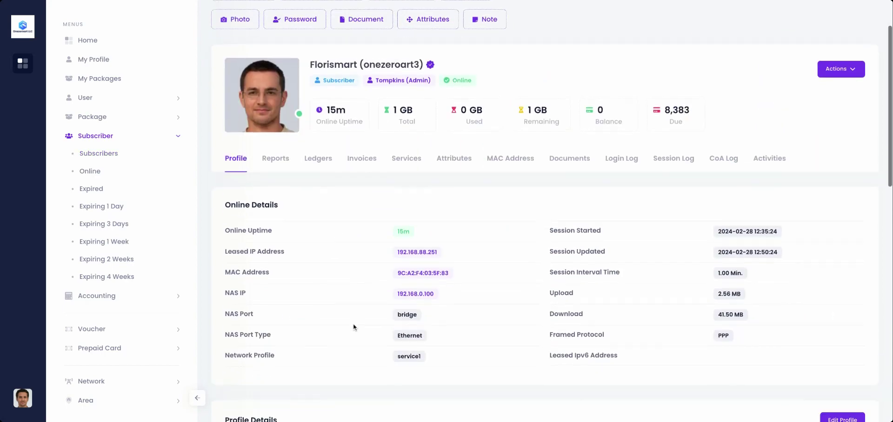
pyautogui.scroll(1, 352, 323)
pyautogui.scroll(-5, 353, 324)
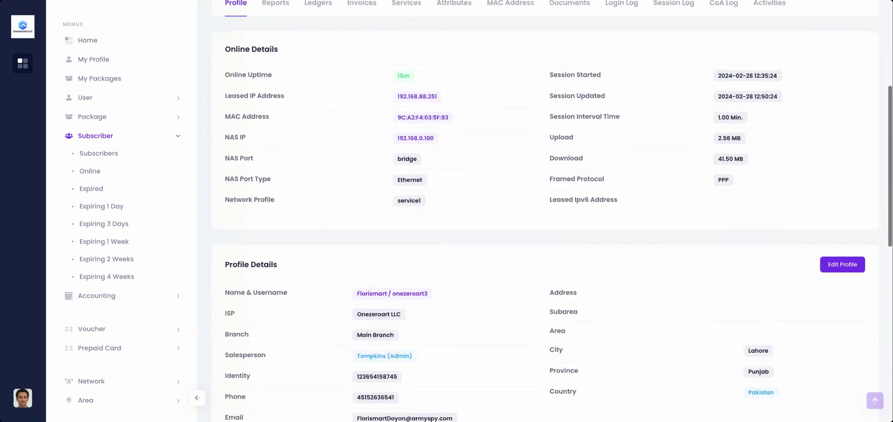
pyautogui.scroll(-5, 544, 232)
pyautogui.scroll(12, 544, 232)
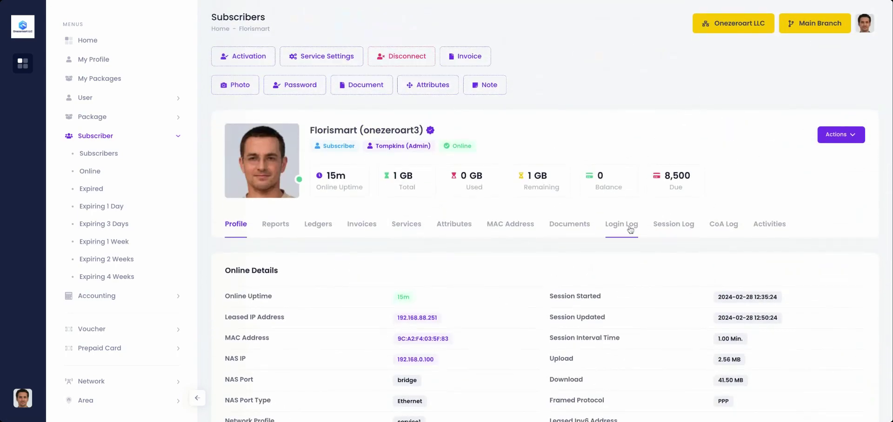
# Examine onezeroart3's CoA log sorted by descending ID, reading the latest Data Quota CoA entry's response and command.
pyautogui.click(720, 227)
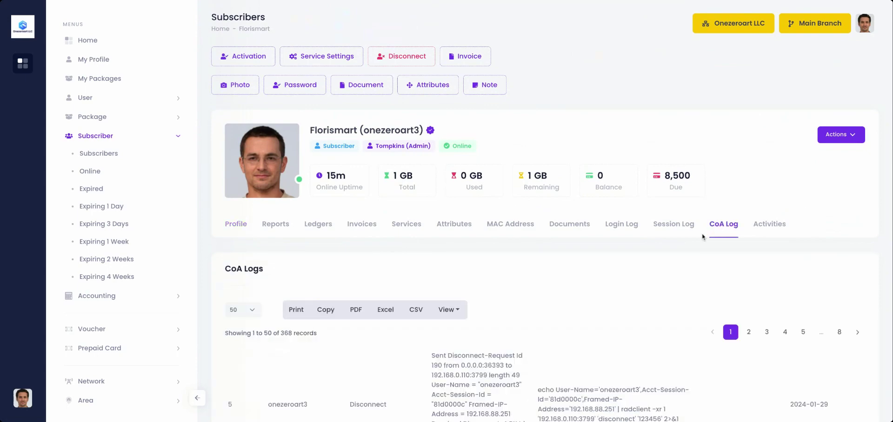
pyautogui.scroll(-4, 543, 295)
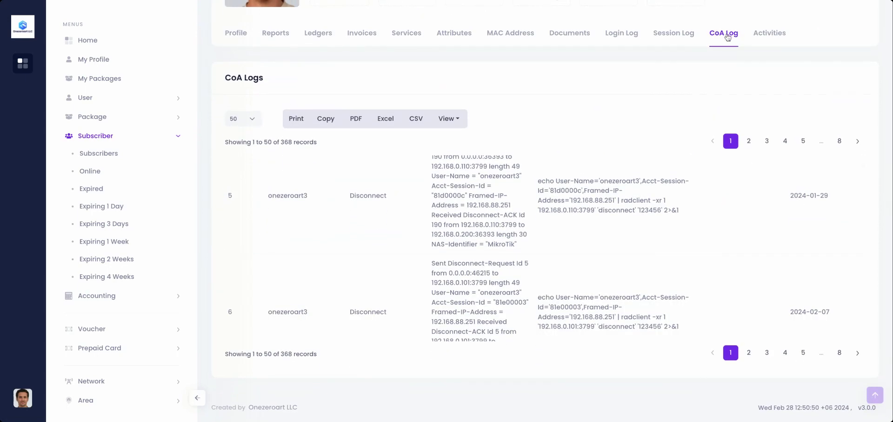
pyautogui.click(241, 169)
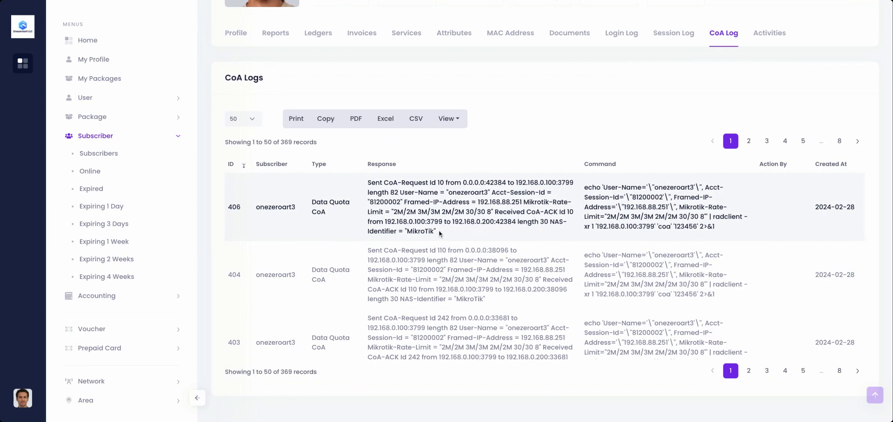
pyautogui.moveTo(440, 233); pyautogui.dragTo(367, 182)
pyautogui.click(479, 219)
pyautogui.moveTo(619, 205); pyautogui.dragTo(712, 218)
pyautogui.click(712, 218)
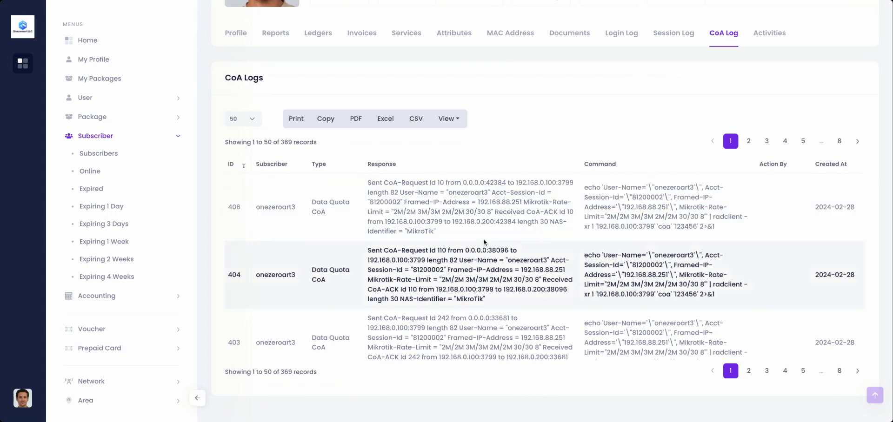
# Check which allocation the 2mb-package uses, and look up that allocation's times and policy group.
pyautogui.click(115, 125)
pyautogui.click(97, 135)
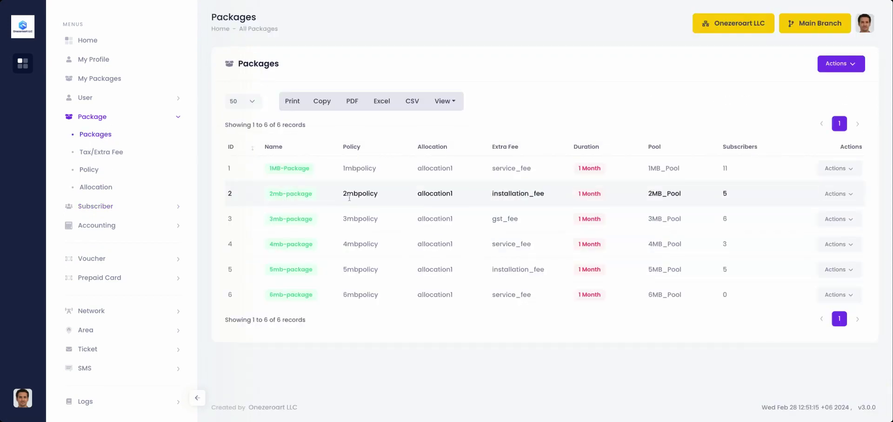
pyautogui.click(117, 191)
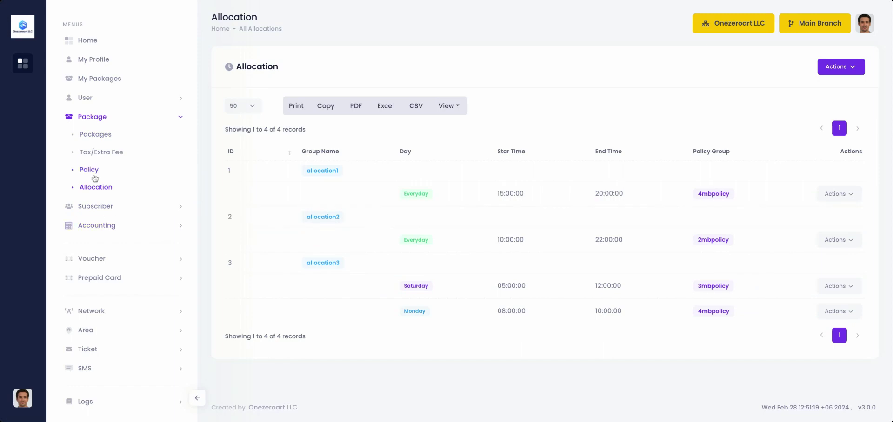
pyautogui.click(95, 134)
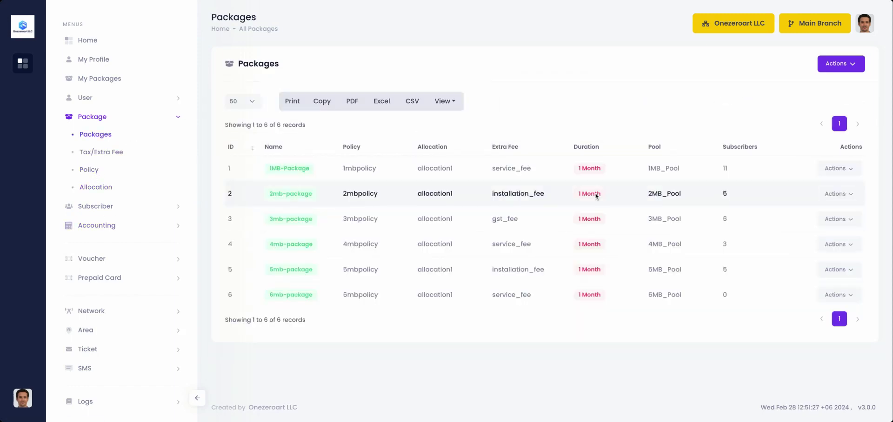
pyautogui.doubleClick(435, 193)
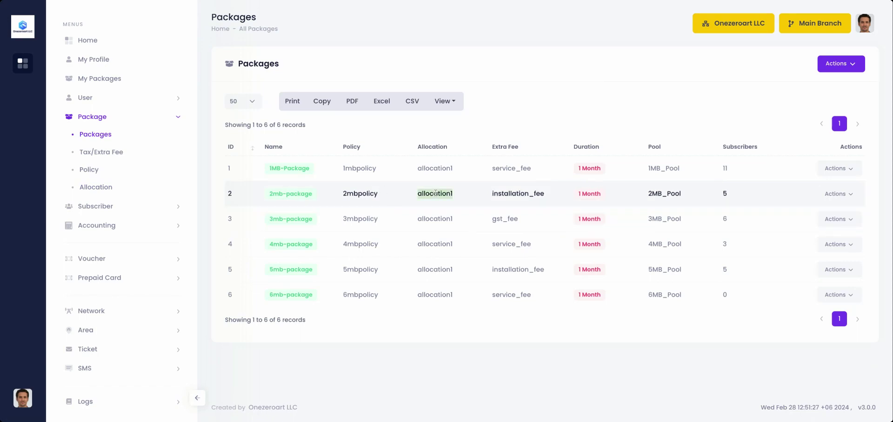
pyautogui.click(98, 194)
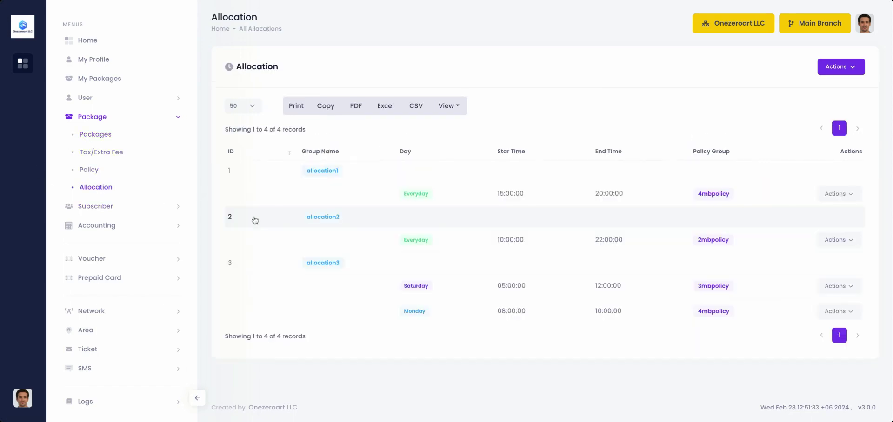
pyautogui.doubleClick(320, 171)
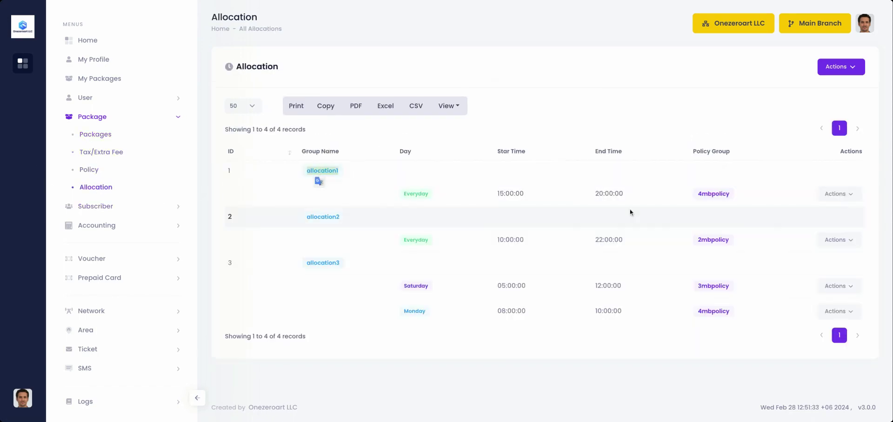
pyautogui.doubleClick(714, 193)
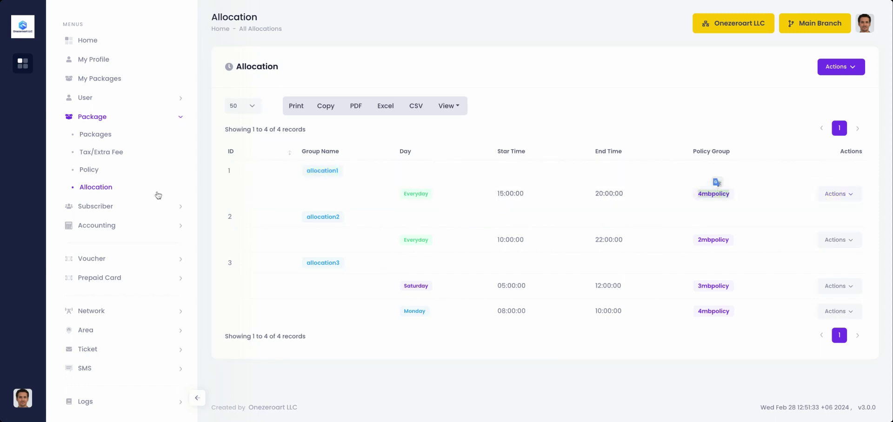
# Review the package policies, comparing their Mikrotik-Rate-Limit and Simultaneous-Use values.
pyautogui.click(96, 172)
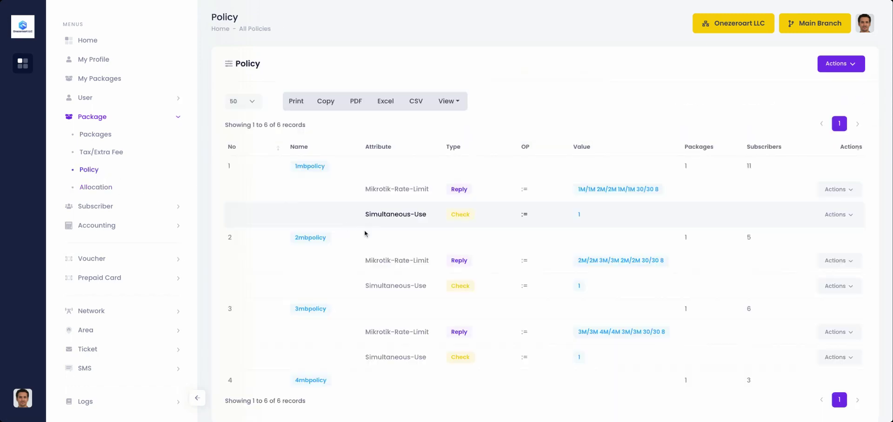
pyautogui.scroll(-3, 351, 275)
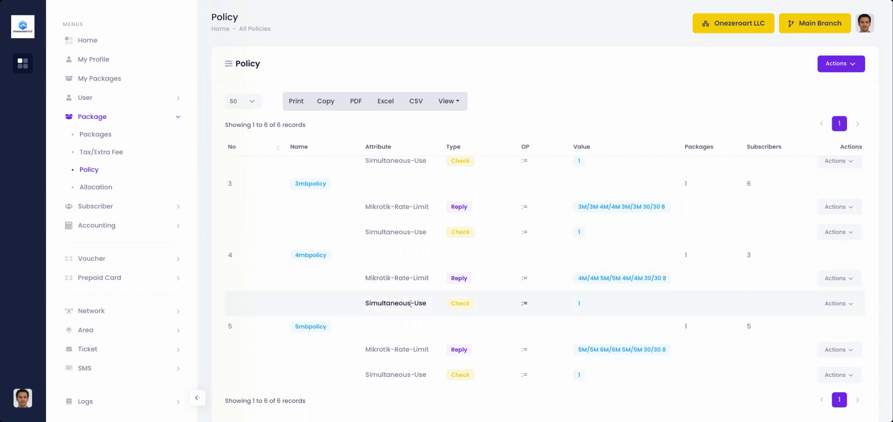
pyautogui.scroll(-3, 410, 293)
pyautogui.scroll(4, 411, 304)
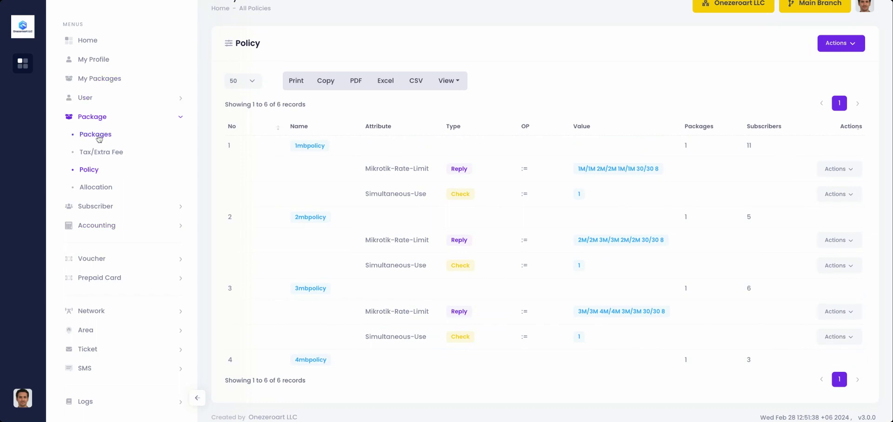
# Recheck the online subscribers list, and examine the system-wide CoA requests log, reading the newest request's response.
pyautogui.click(97, 207)
pyautogui.click(96, 172)
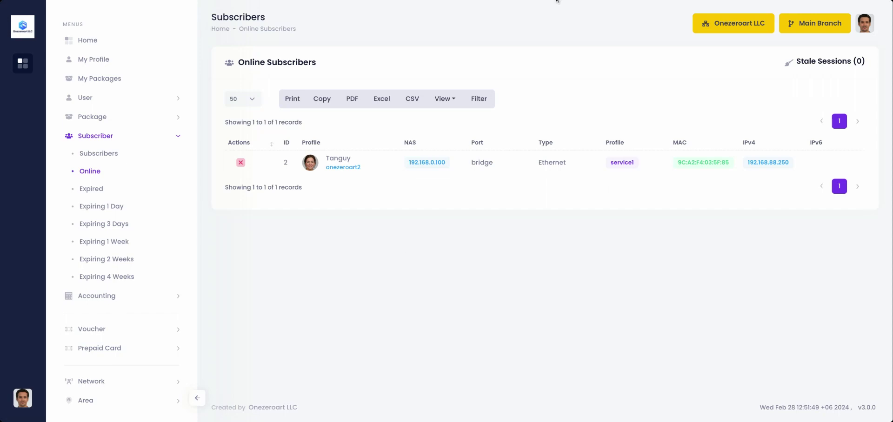
pyautogui.scroll(-5, 134, 348)
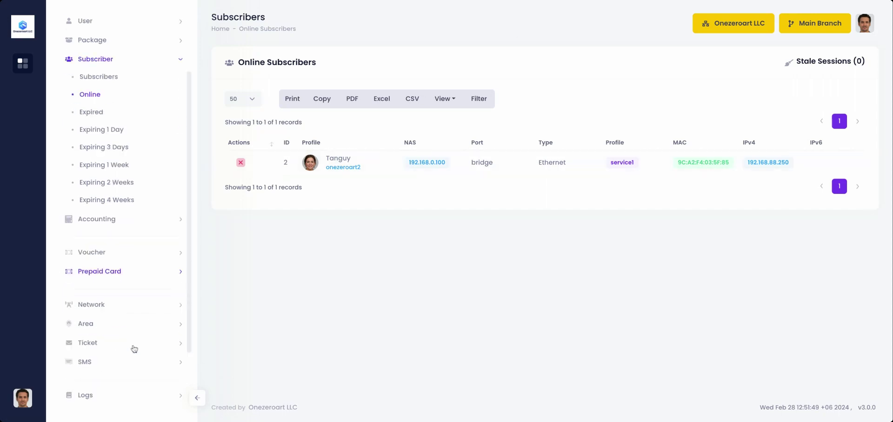
pyautogui.click(105, 329)
pyautogui.click(103, 327)
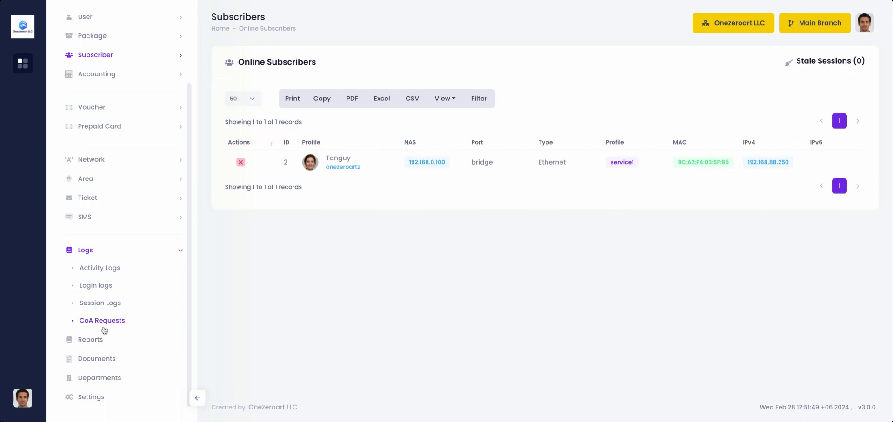
pyautogui.scroll(-2, 100, 356)
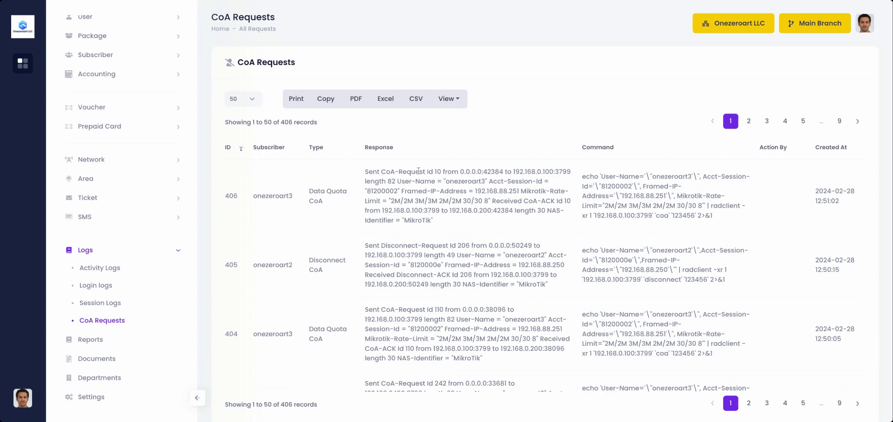
pyautogui.doubleClick(459, 181)
pyautogui.click(489, 224)
# Examine the system-wide login logs sorted by descending ID, reading the newest entry's username and reply.
pyautogui.click(96, 286)
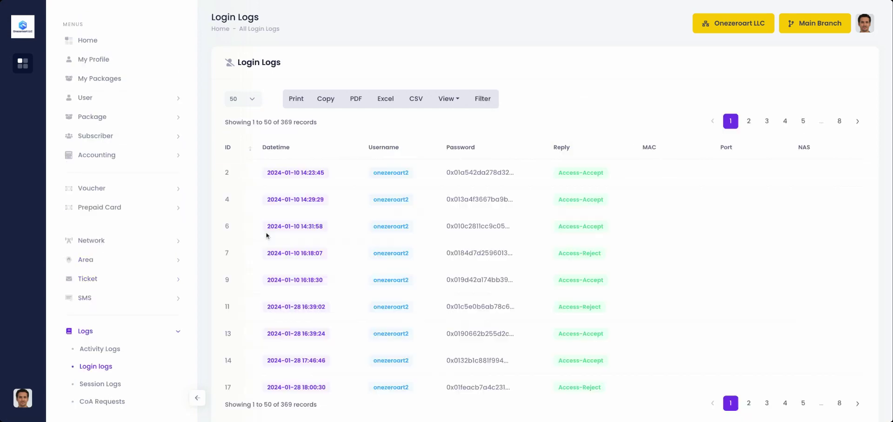
pyautogui.click(230, 153)
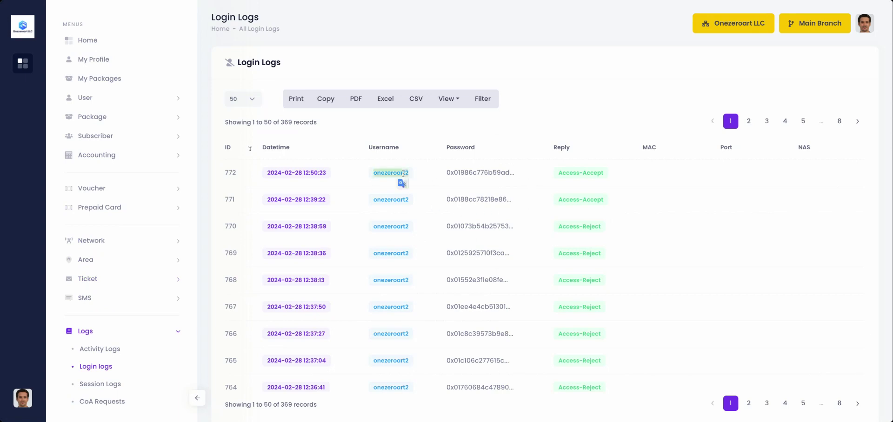
pyautogui.doubleClick(594, 172)
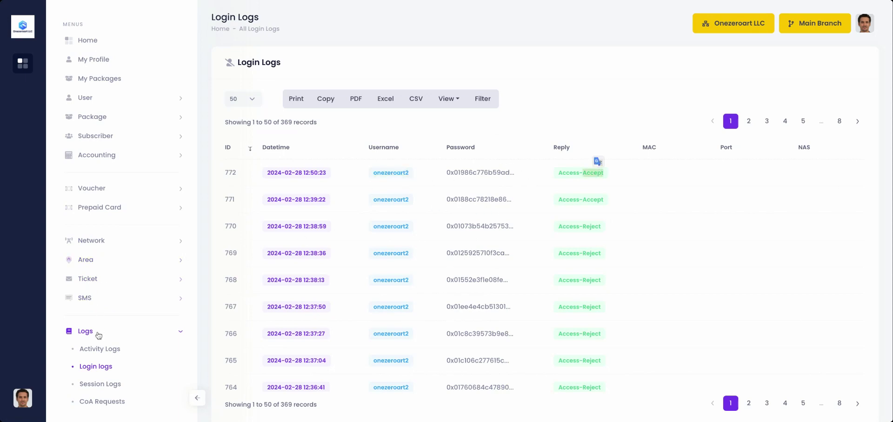
# Review the system-wide session logs sorted by descending ID, checking the messages, login and logoff times from newest to oldest.
pyautogui.click(100, 385)
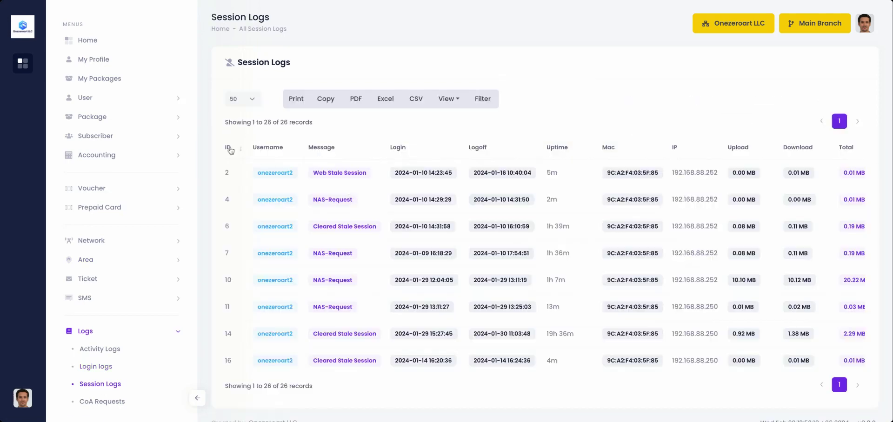
pyautogui.click(231, 149)
pyautogui.scroll(-3, 493, 234)
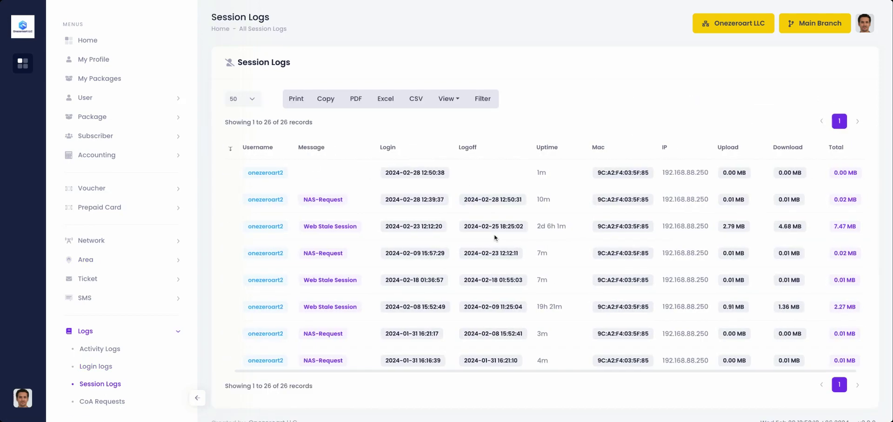
pyautogui.scroll(3, 494, 234)
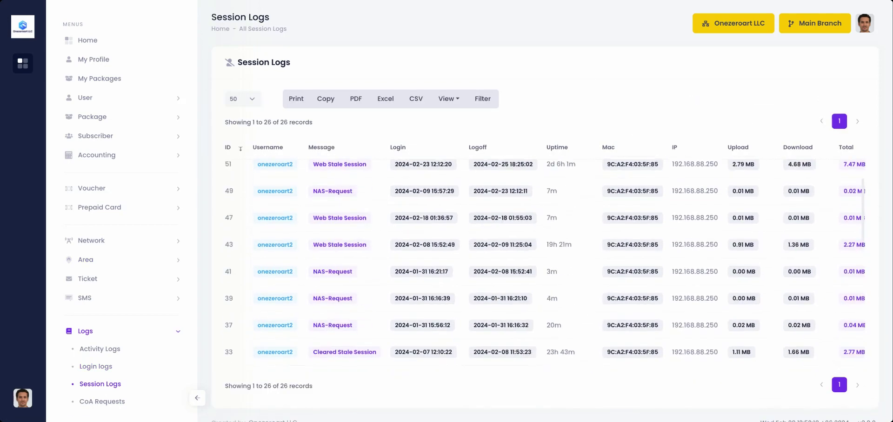
pyautogui.scroll(-5, 493, 235)
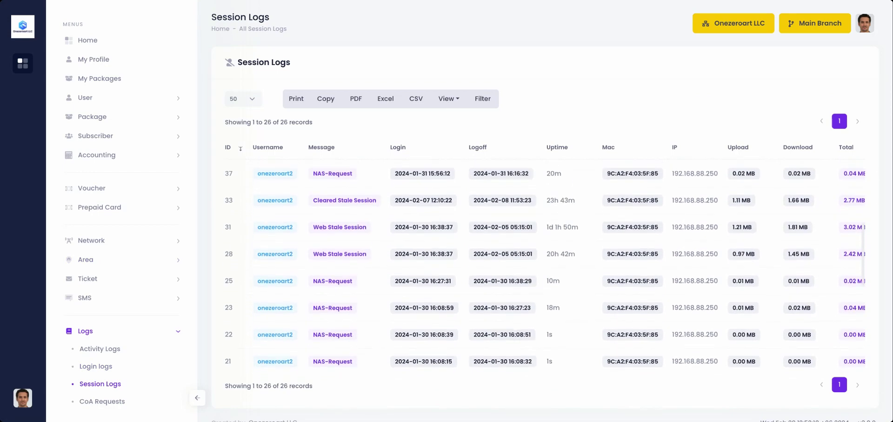
pyautogui.scroll(-2, 545, 267)
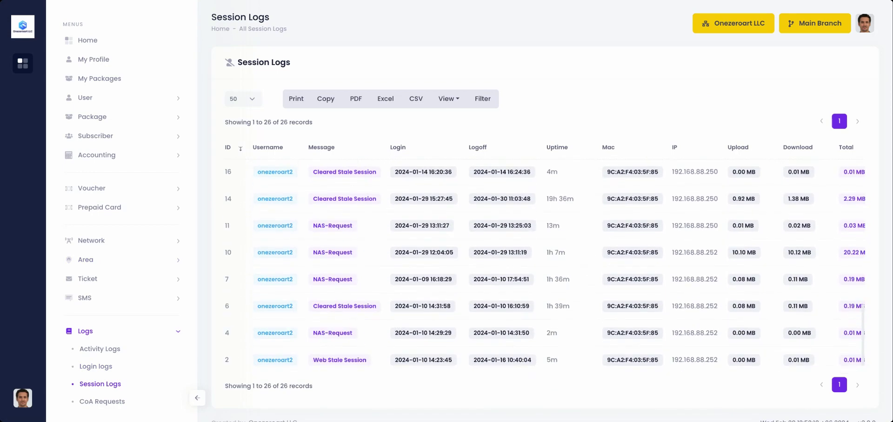
pyautogui.hscroll(1, 545, 266)
pyautogui.hscroll(-1, 824, 196)
pyautogui.scroll(7, 824, 195)
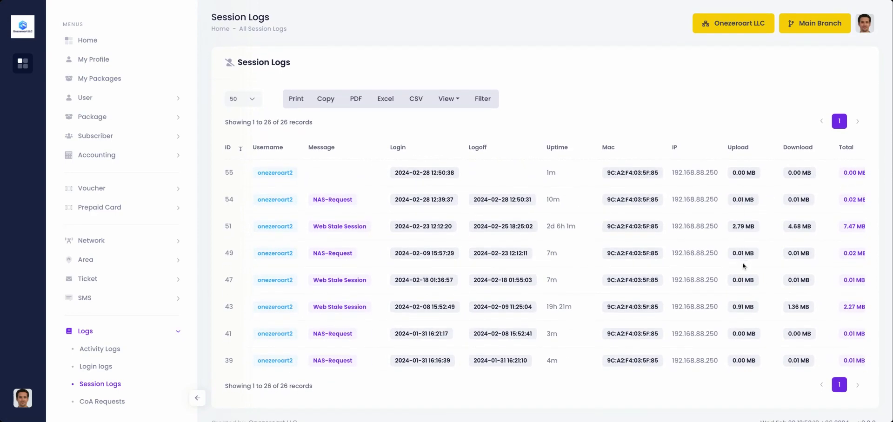
# Go through the session log entries again, comparing their uptime, MAC and IP addresses, and upload, download and total usage.
pyautogui.scroll(-5, 739, 288)
pyautogui.hscroll(1, 740, 288)
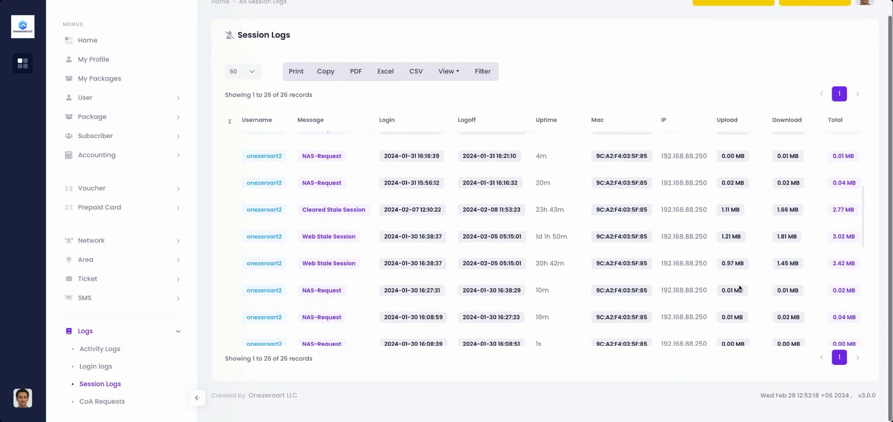
pyautogui.scroll(-1, 817, 269)
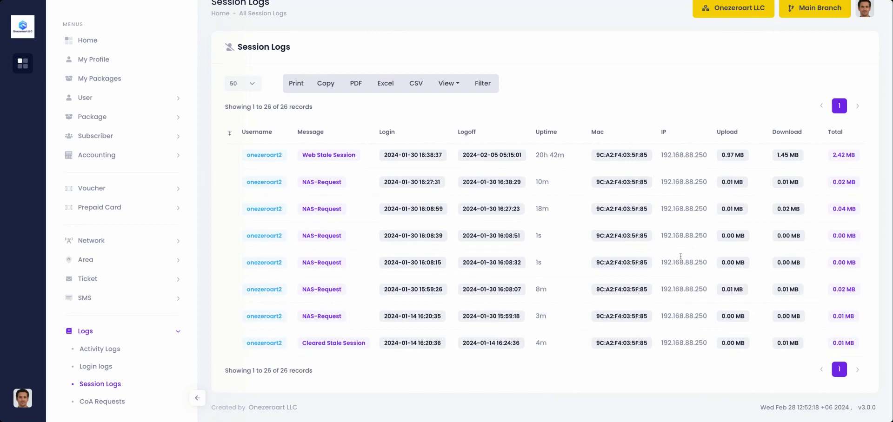
pyautogui.scroll(-4, 681, 255)
pyautogui.scroll(10, 680, 256)
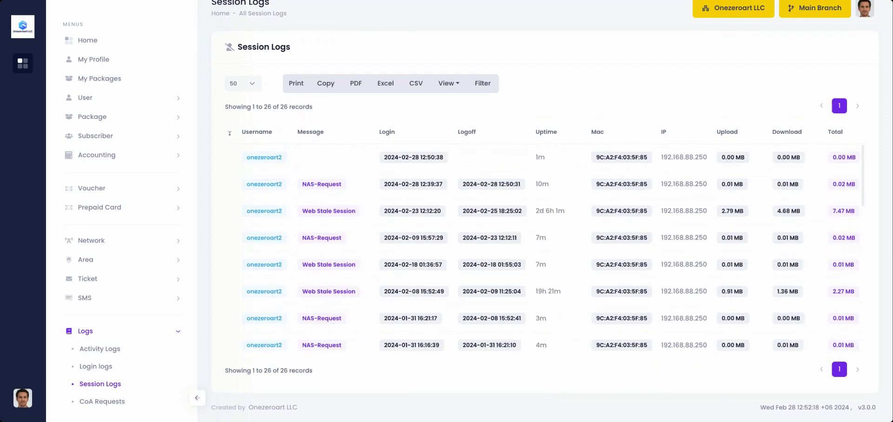
pyautogui.hscroll(-1, 680, 256)
pyautogui.scroll(-1, 227, 223)
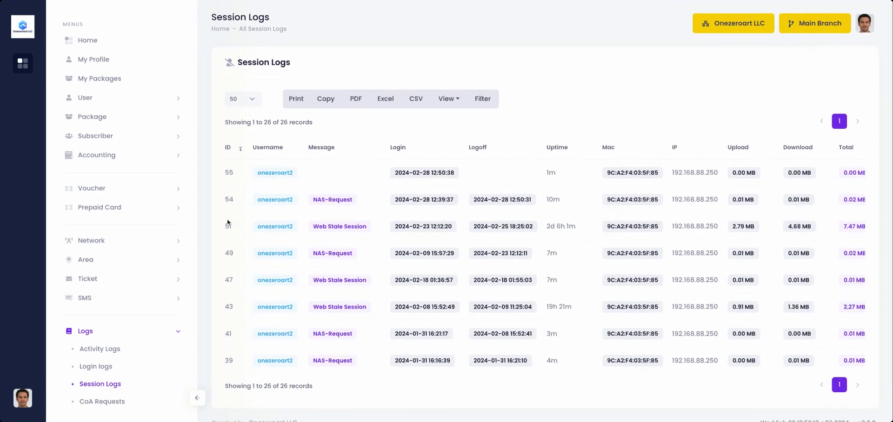
# Check which filter criteria are available for the session logs, and close the filter without applying it.
pyautogui.click(478, 95)
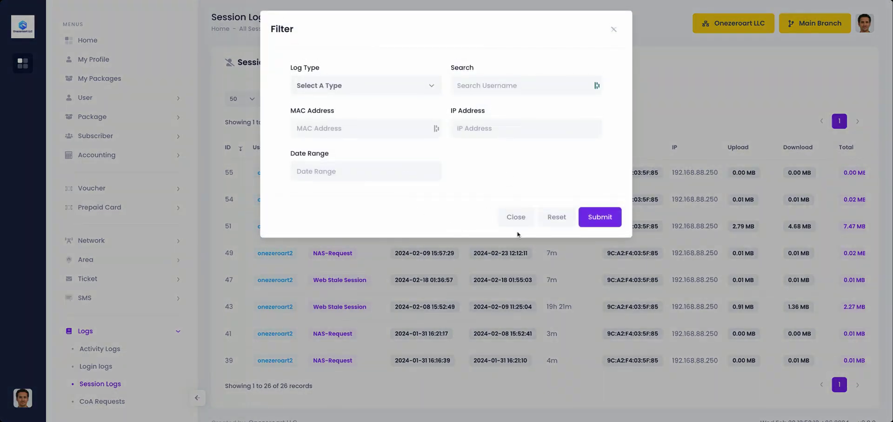
pyautogui.click(516, 217)
pyautogui.scroll(1, 111, 138)
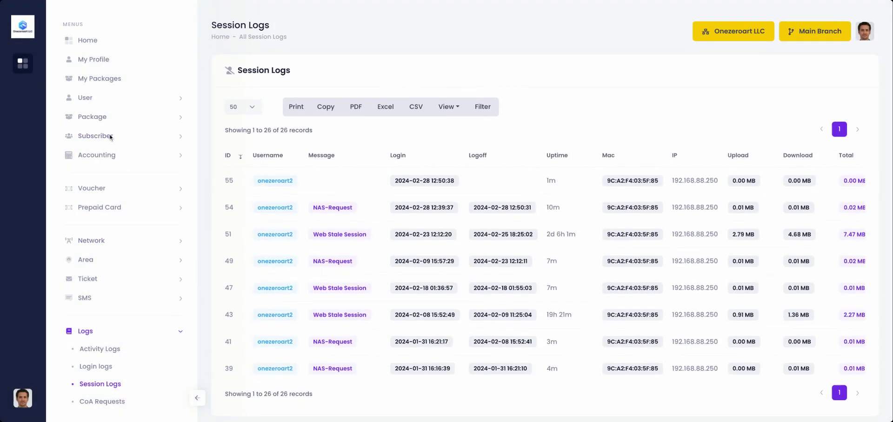
# Return to the home dashboard and examine its subscriber statistics and the Expired & Expiring section.
pyautogui.scroll(-1, 110, 137)
pyautogui.click(87, 40)
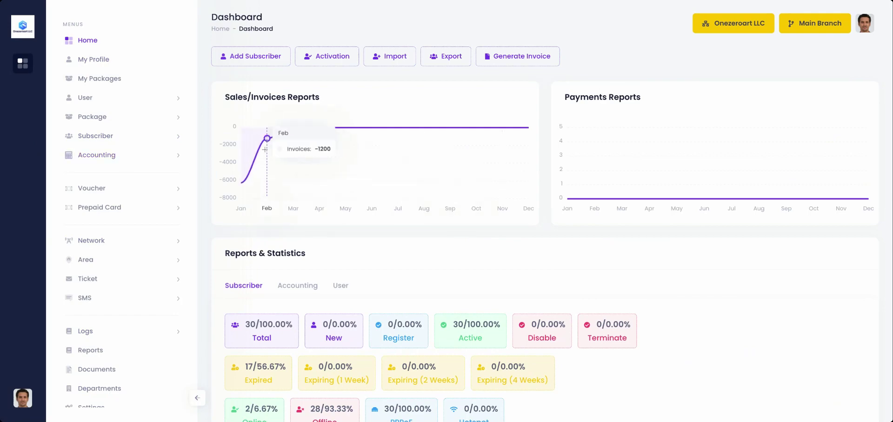
pyautogui.scroll(-4, 386, 275)
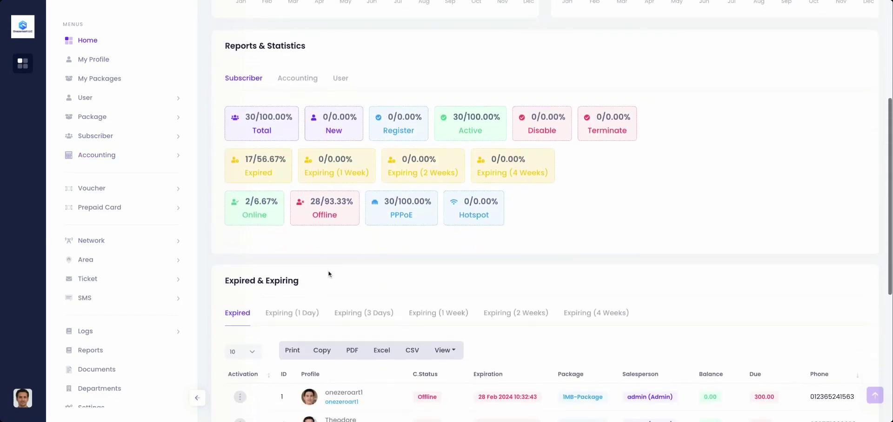